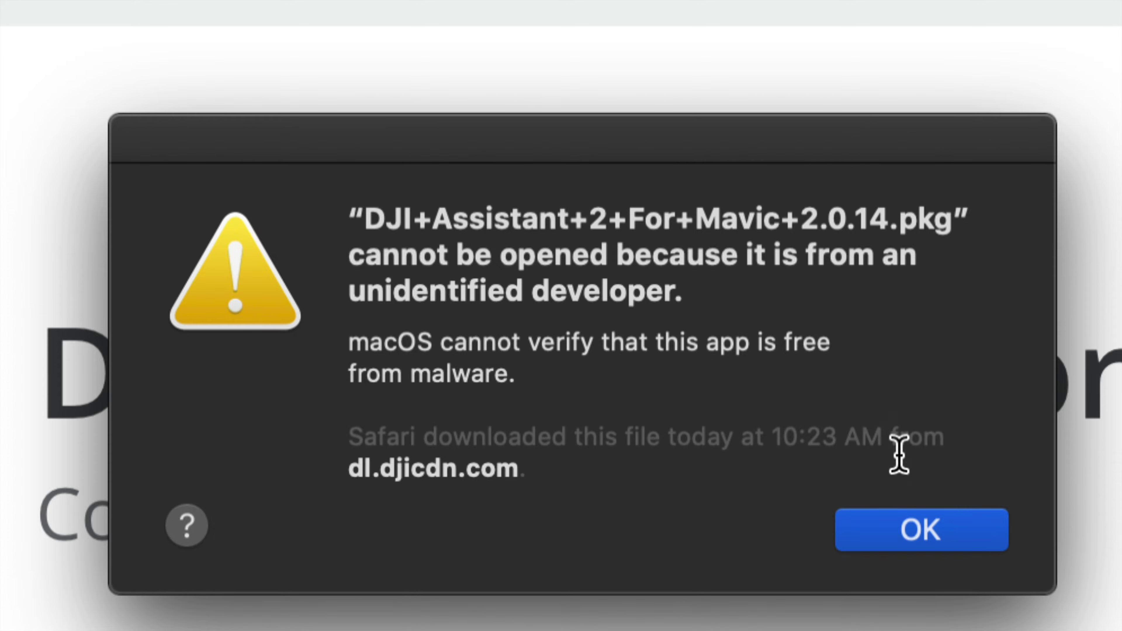
Step: Dismiss the developer warning and reveal DJI+Assistant+2+For+Mavic+2.0.14.pkg in Finder's Downloads folder
left_click(937, 530)
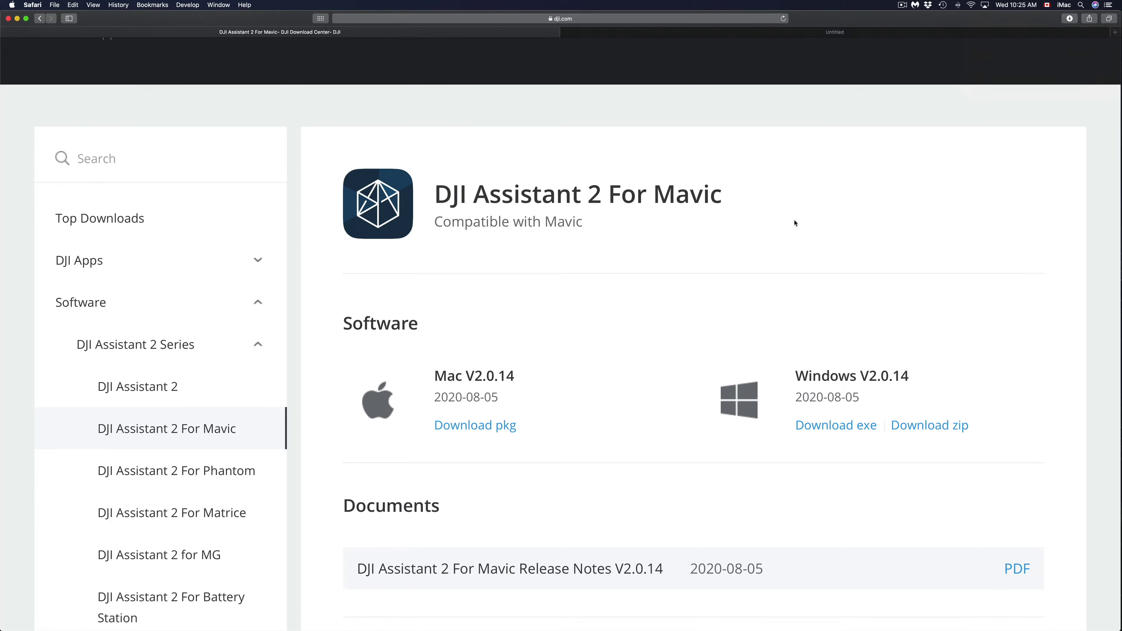
left_click(1069, 19)
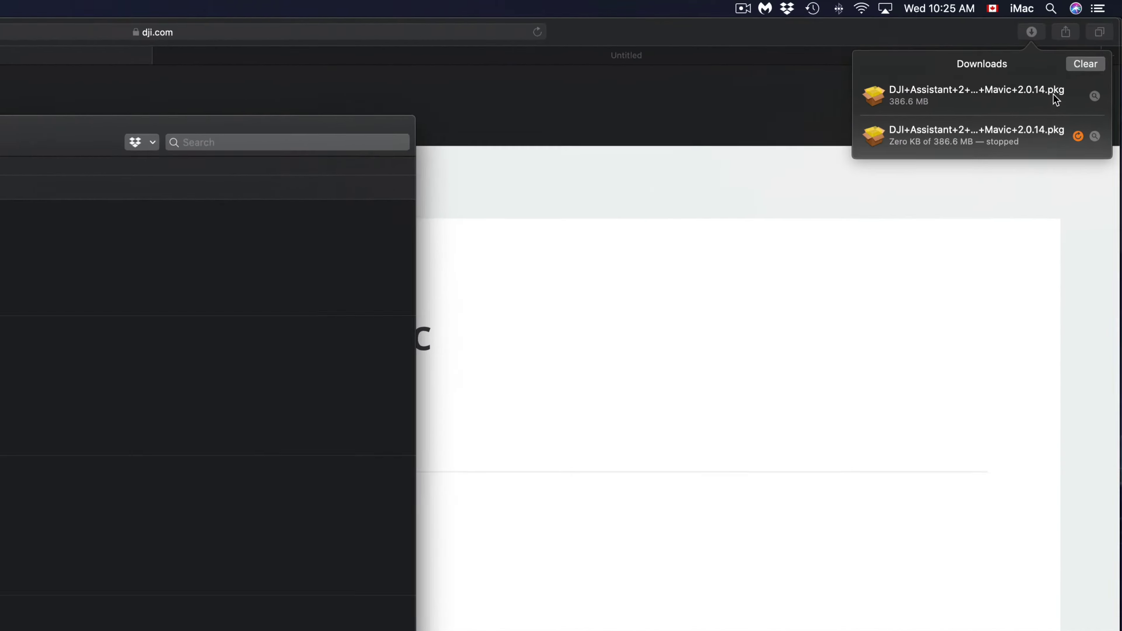
left_click(1094, 96)
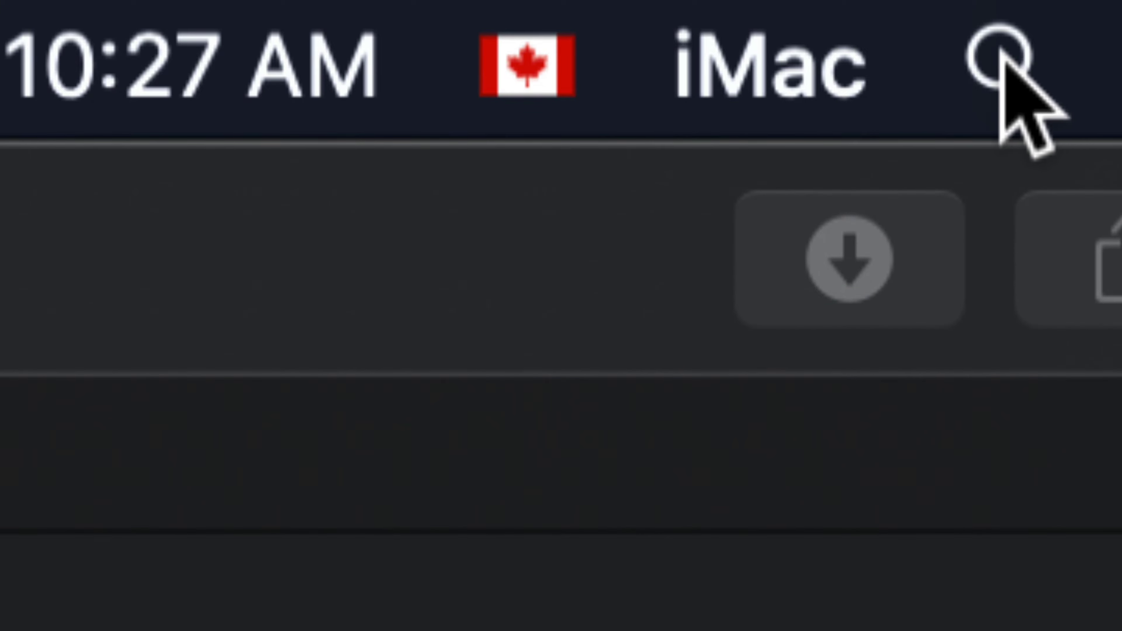
Step: In System Preferences' Security & Privacy General pane, choose Open Anyway for the blocked DJI pkg
left_click(1004, 56)
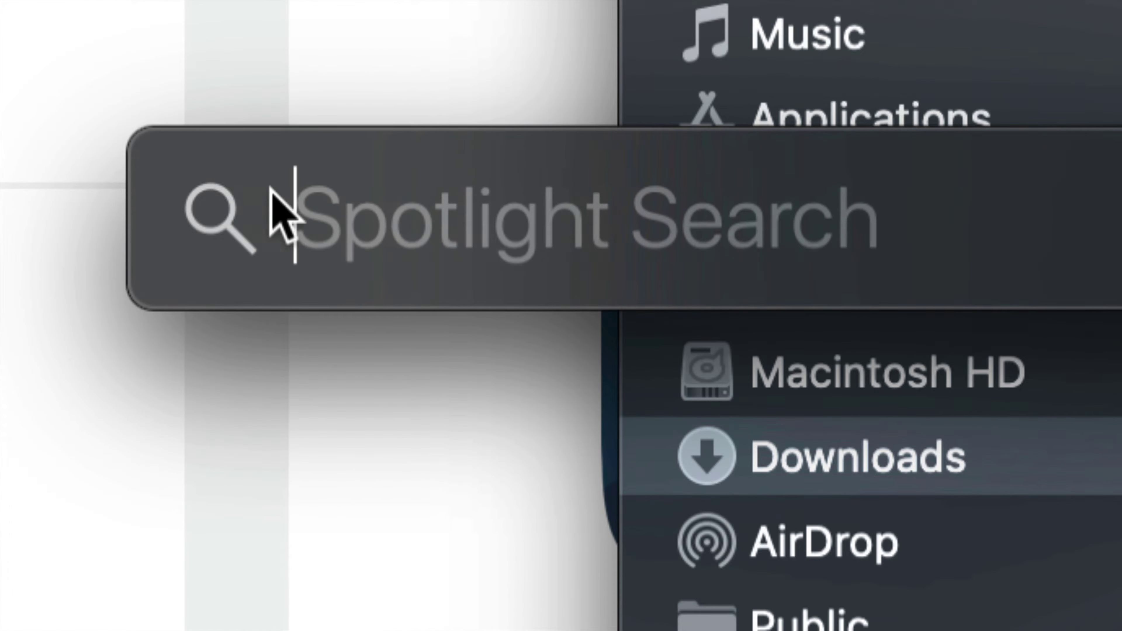
type("system")
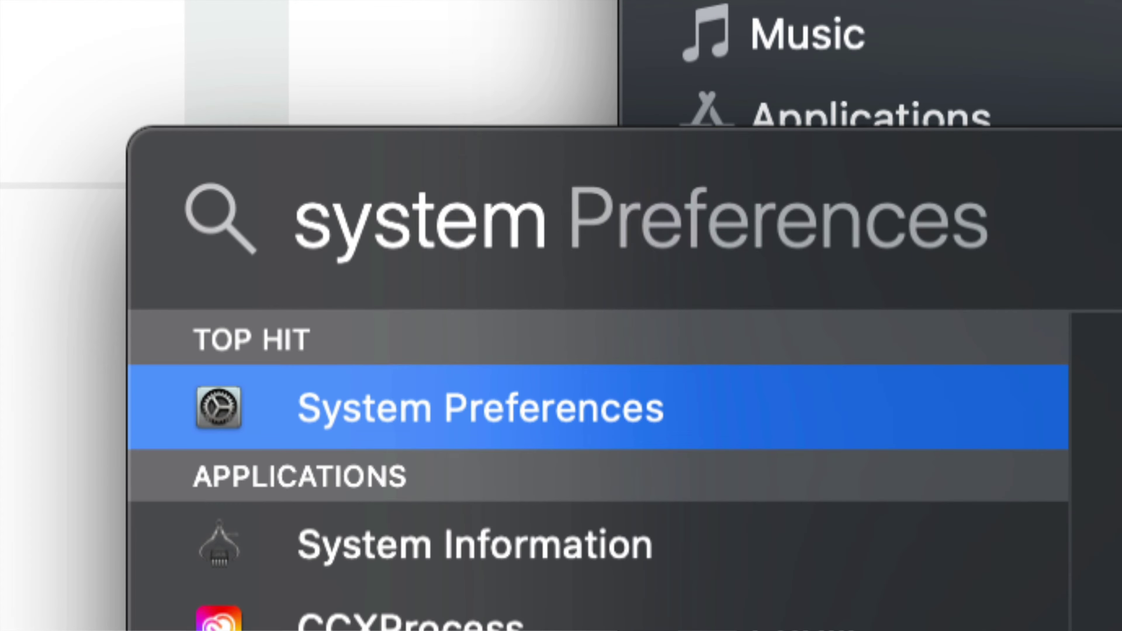
left_click(340, 414)
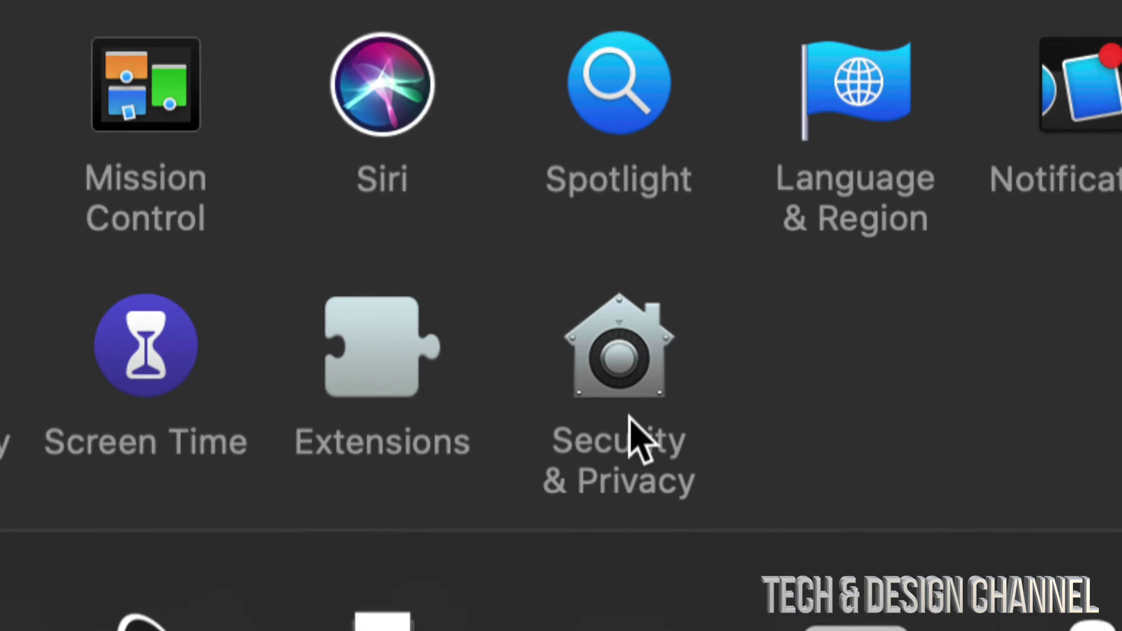
left_click(629, 417)
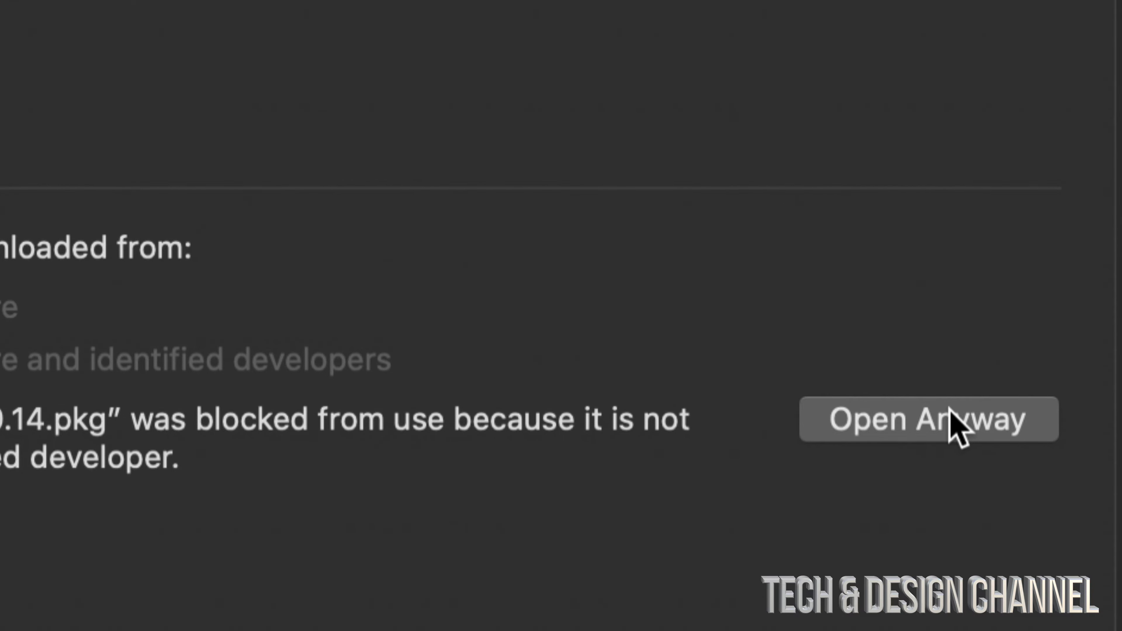
left_click(949, 408)
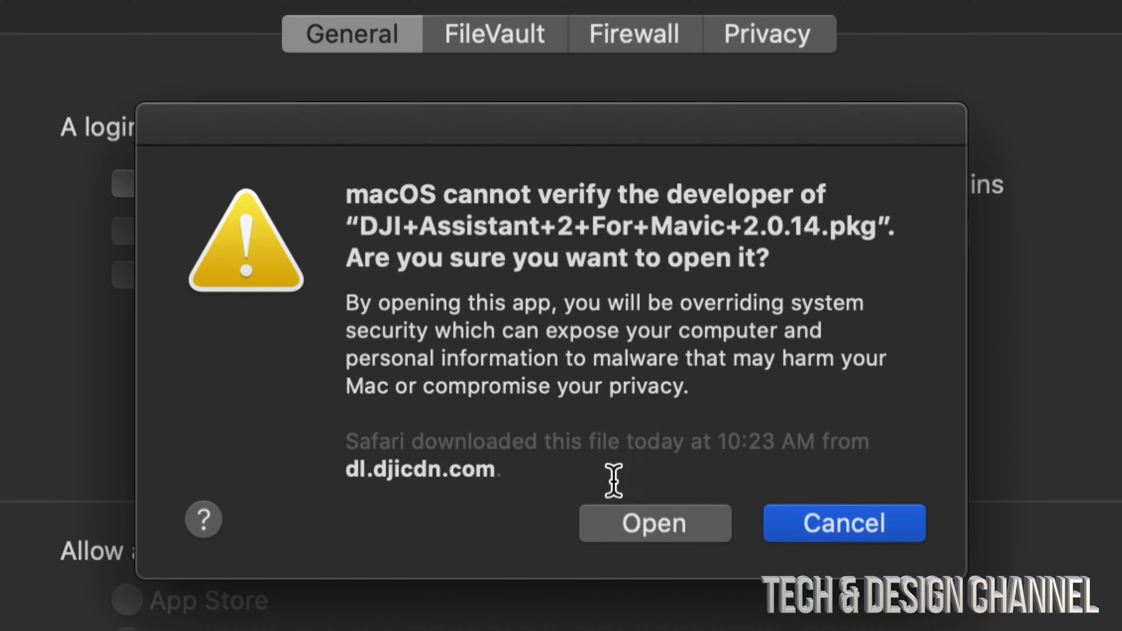
Step: Open the DJI package, agree to the license, and install on Macintosh HD with the account password
left_click(644, 526)
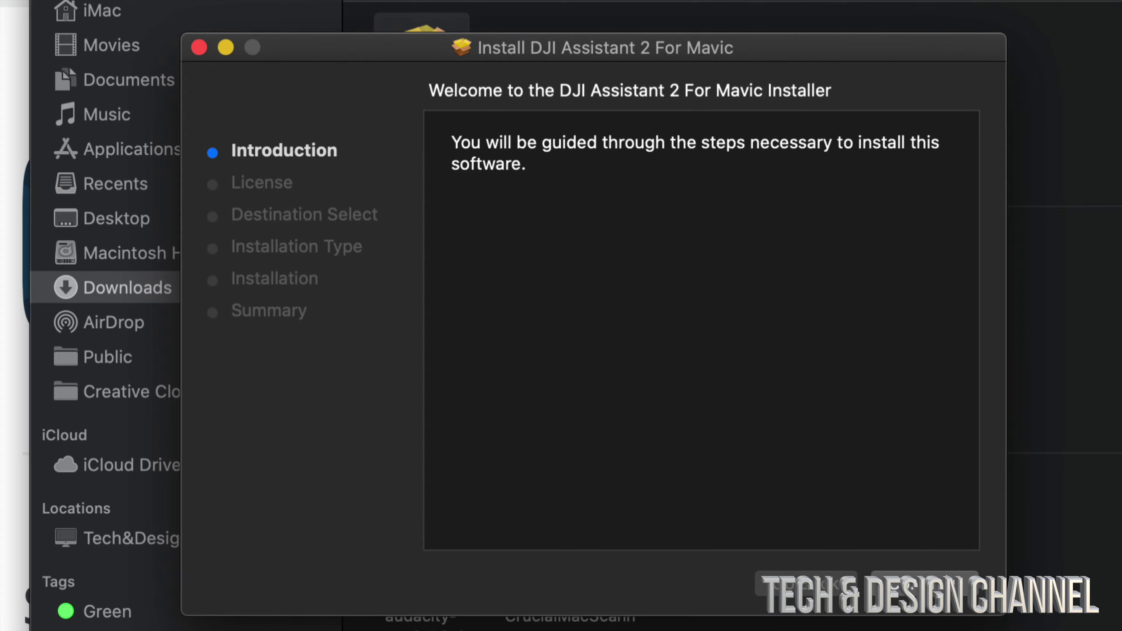
key("Return")
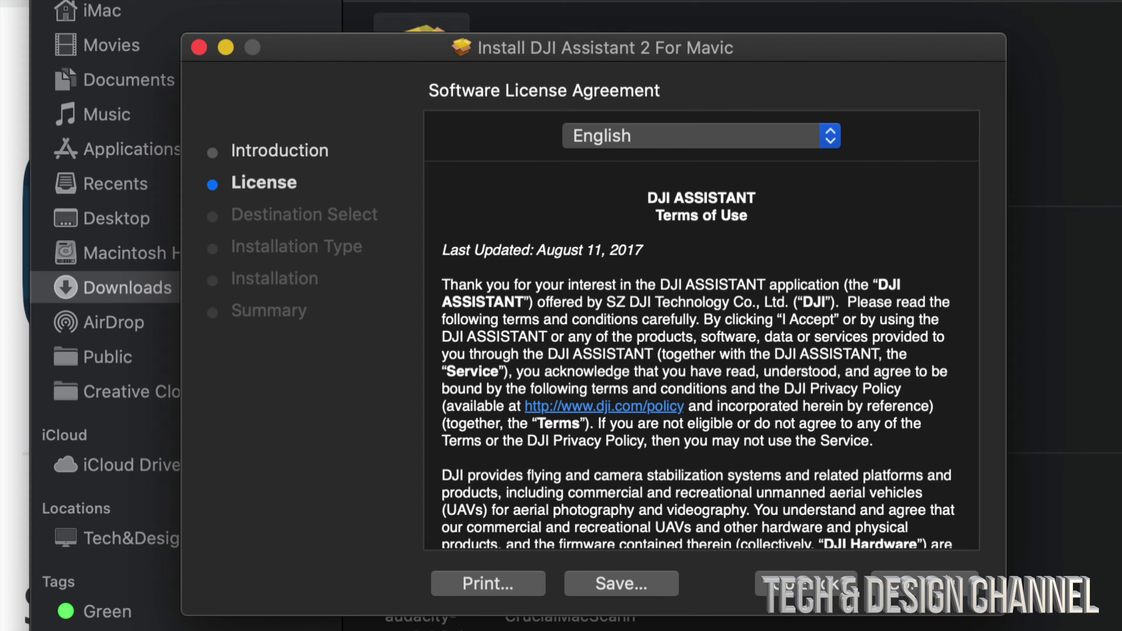
key("Return")
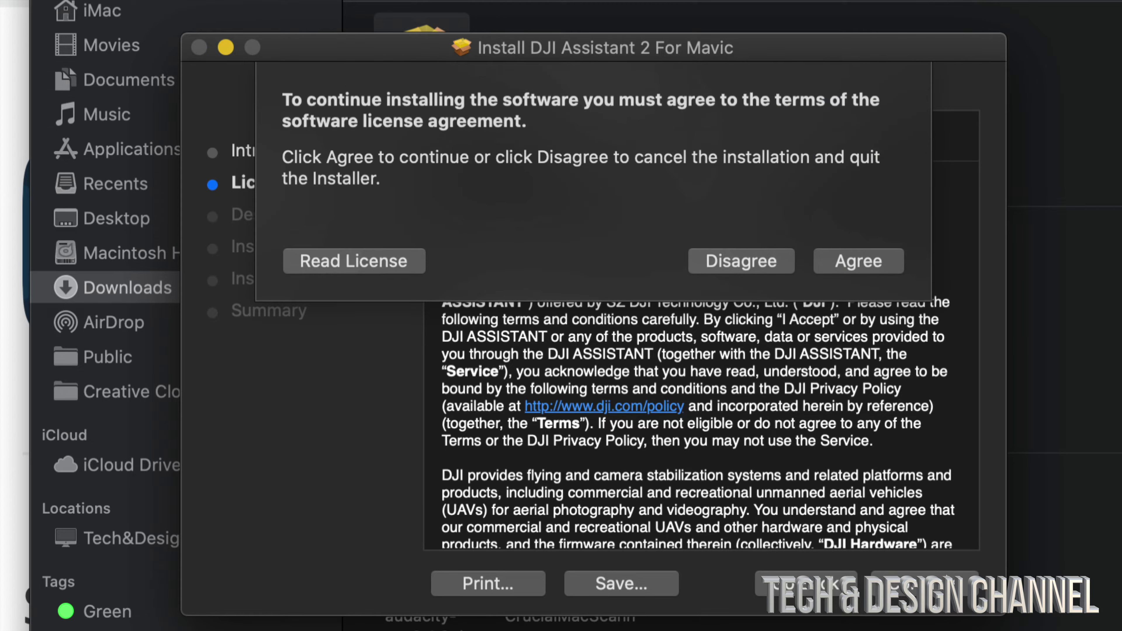
left_click(861, 264)
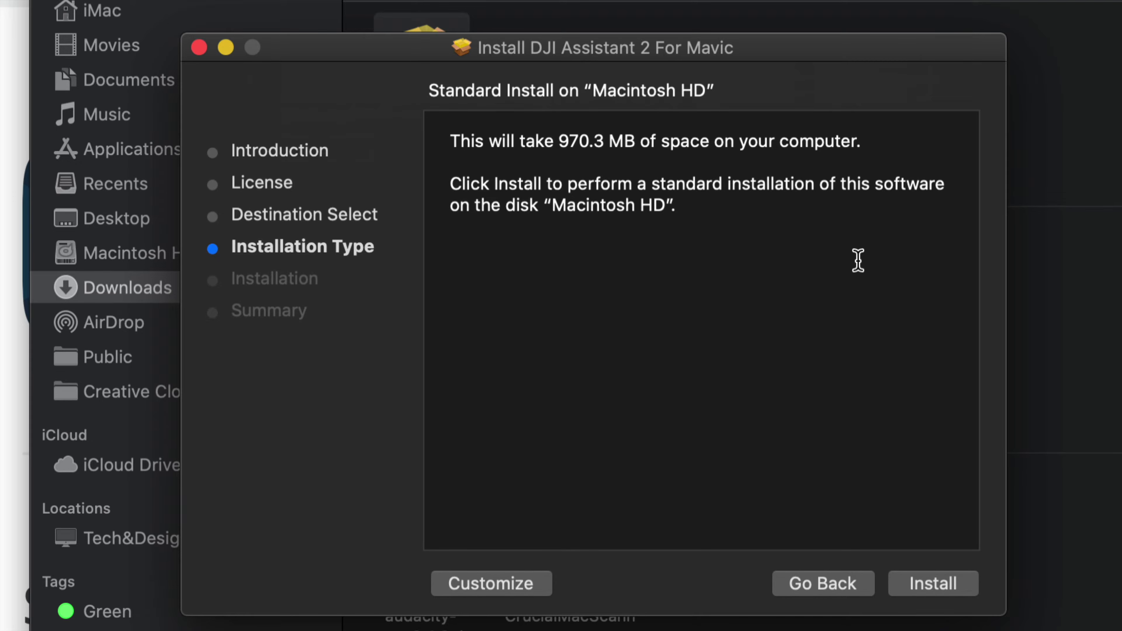
left_click(952, 586)
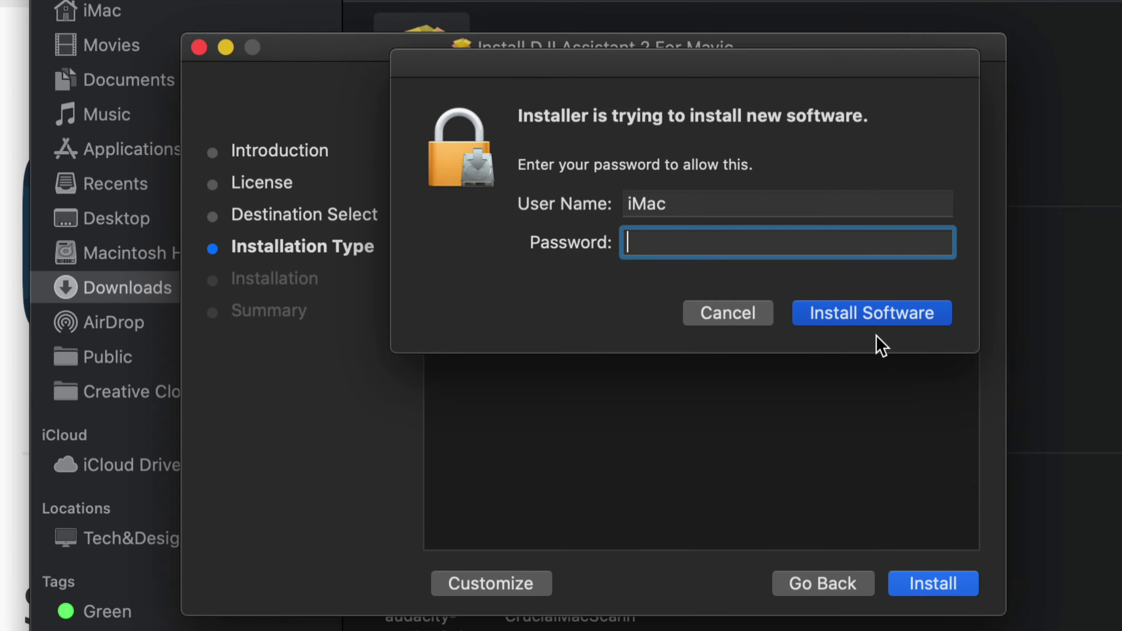
left_click(857, 312)
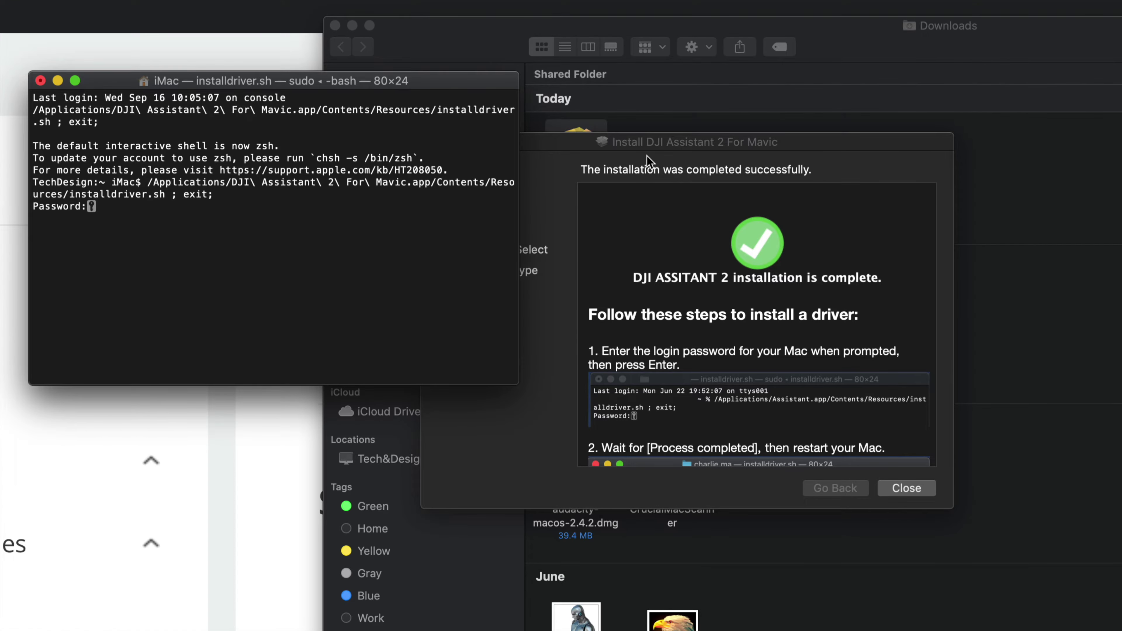
Step: Arrange the installer and Terminal windows side by side and scroll through the installer summary
left_click_drag(617, 143, 721, 68)
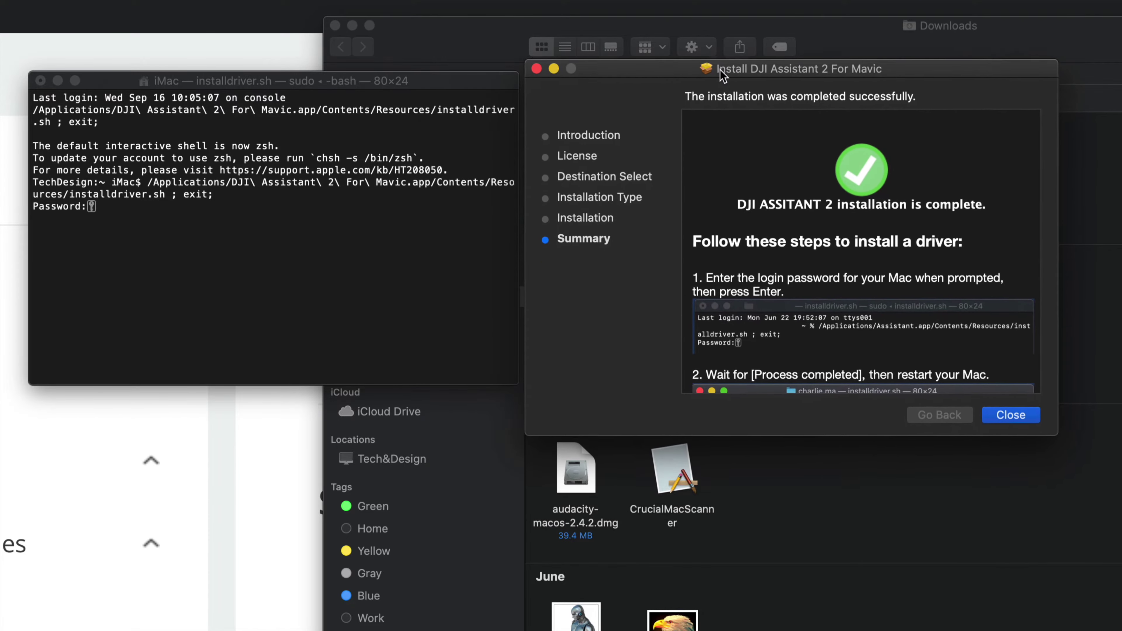
left_click_drag(362, 83, 877, 227)
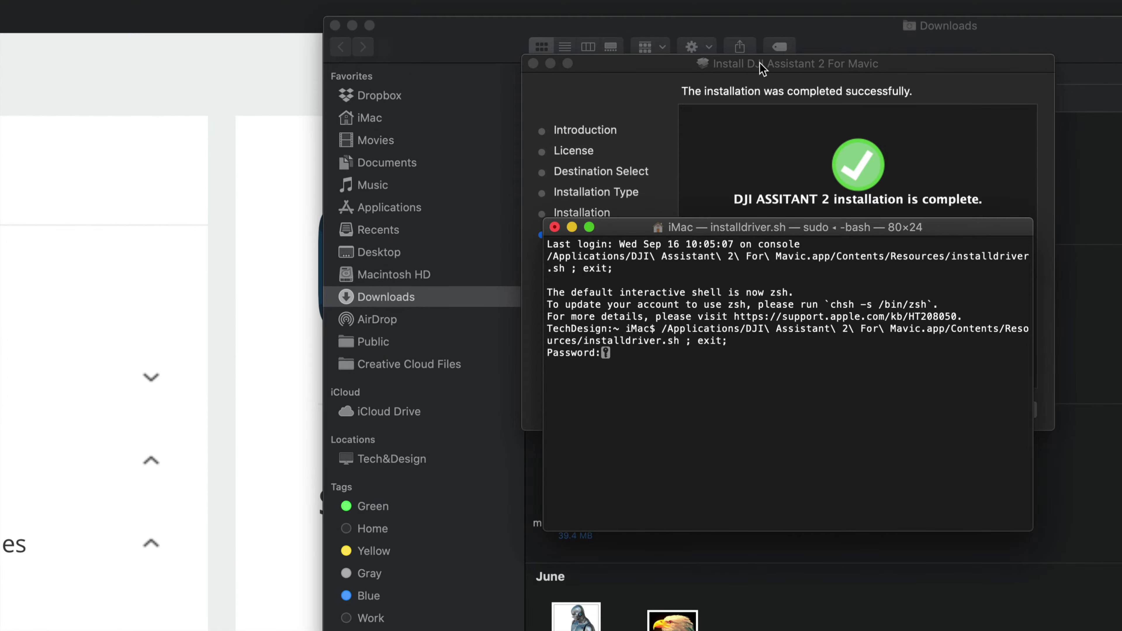
left_click_drag(762, 68, 264, 74)
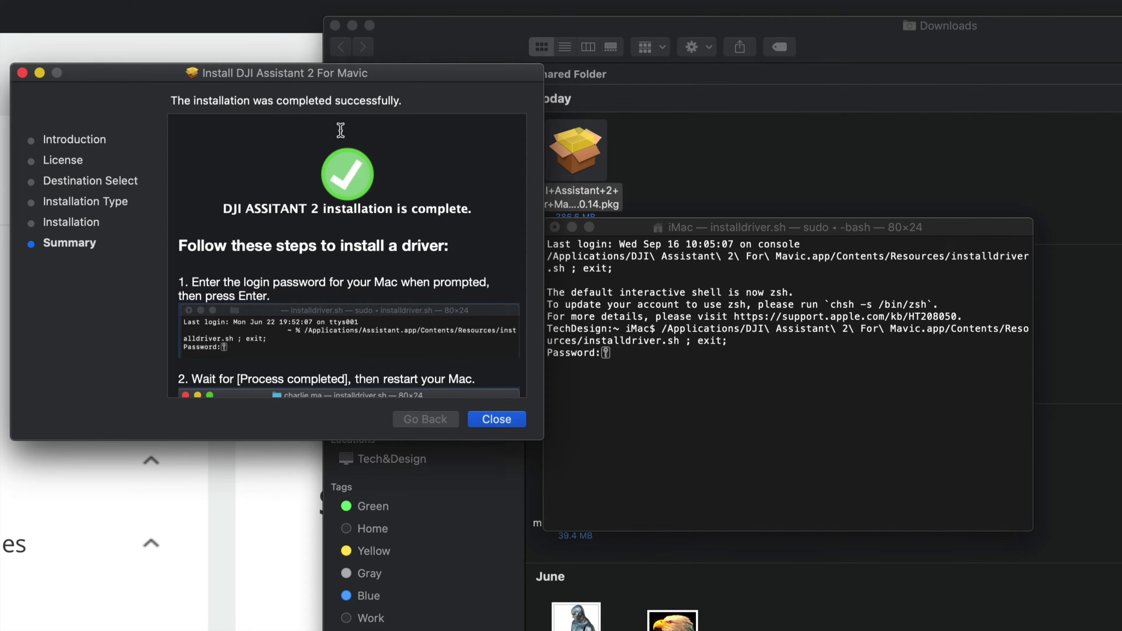
scroll(405, 268, "down", 5)
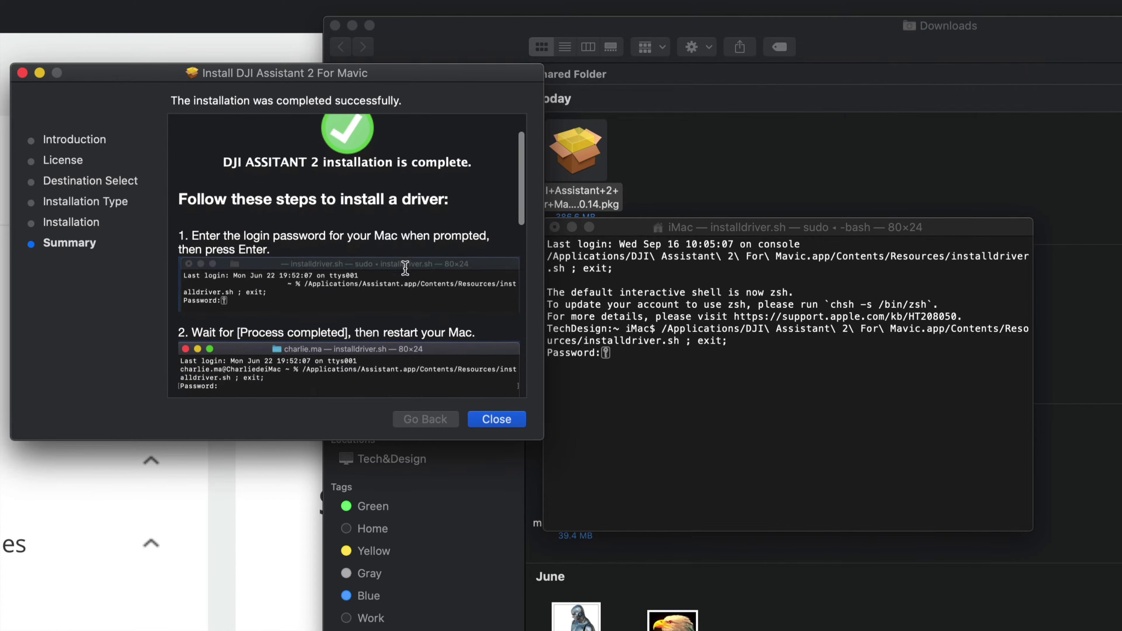
scroll(405, 268, "down", 5)
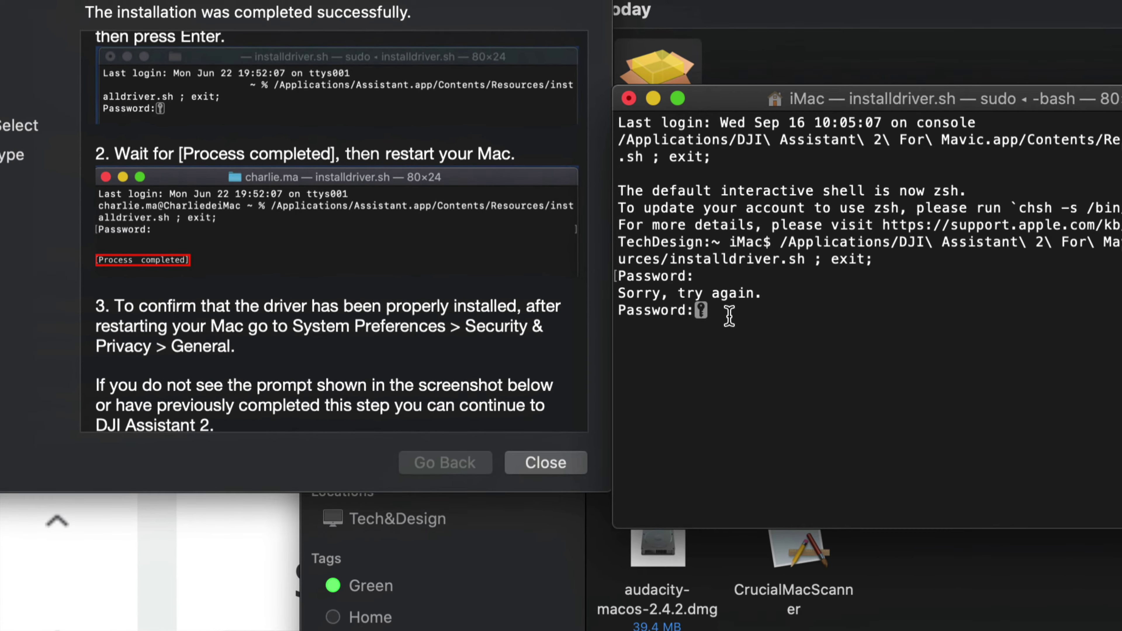
Step: Enter the Mac login password in Terminal until installdriver.sh shows [Process completed]
key("Return")
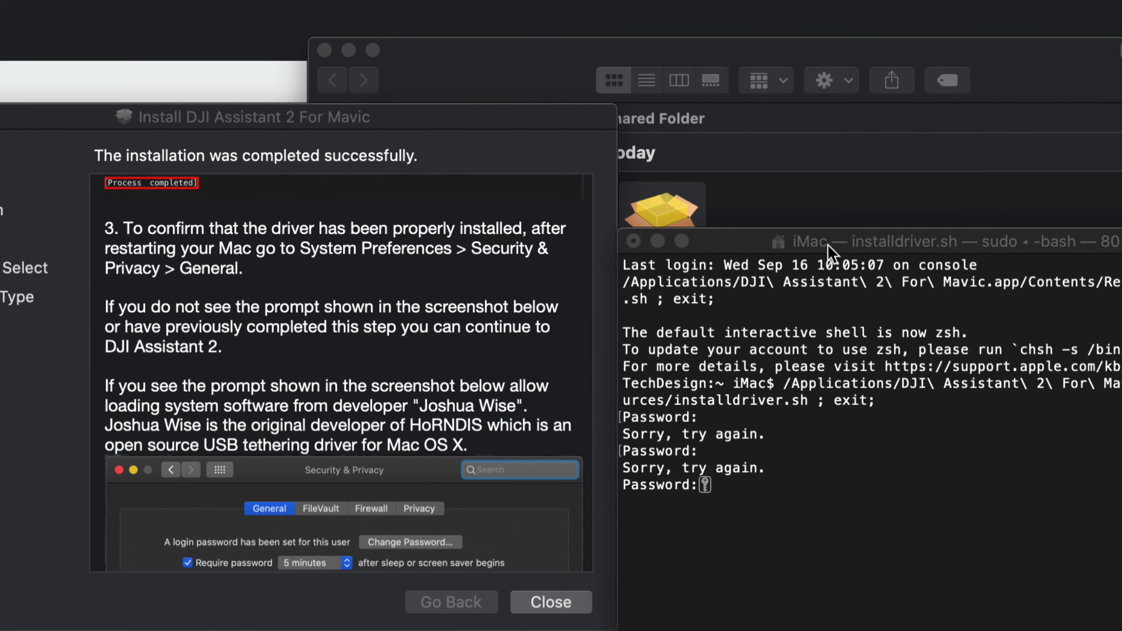
left_click_drag(830, 252, 780, 155)
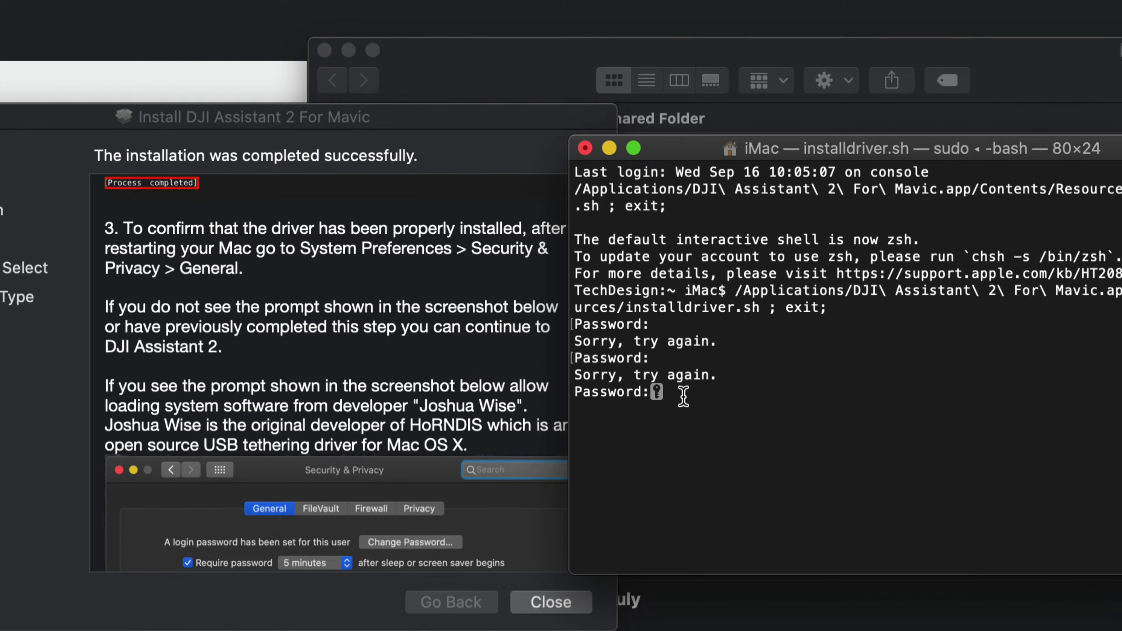
key("Return")
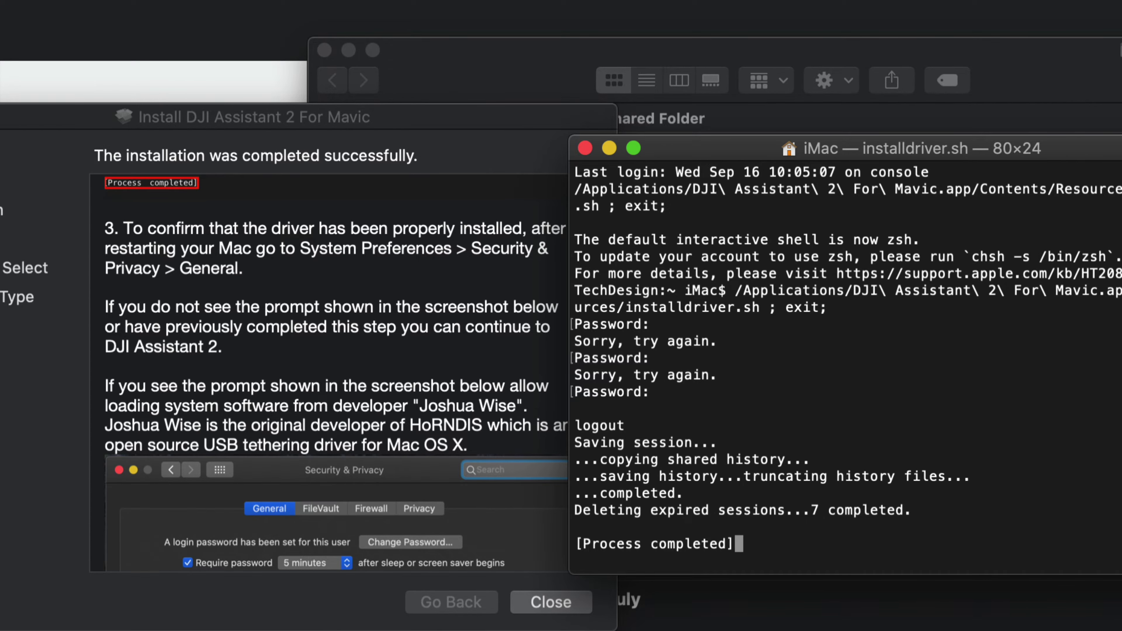
Step: Read the installer summary's driver steps, highlighting the instruction to restart the Mac
scroll(336, 372, "up", 10)
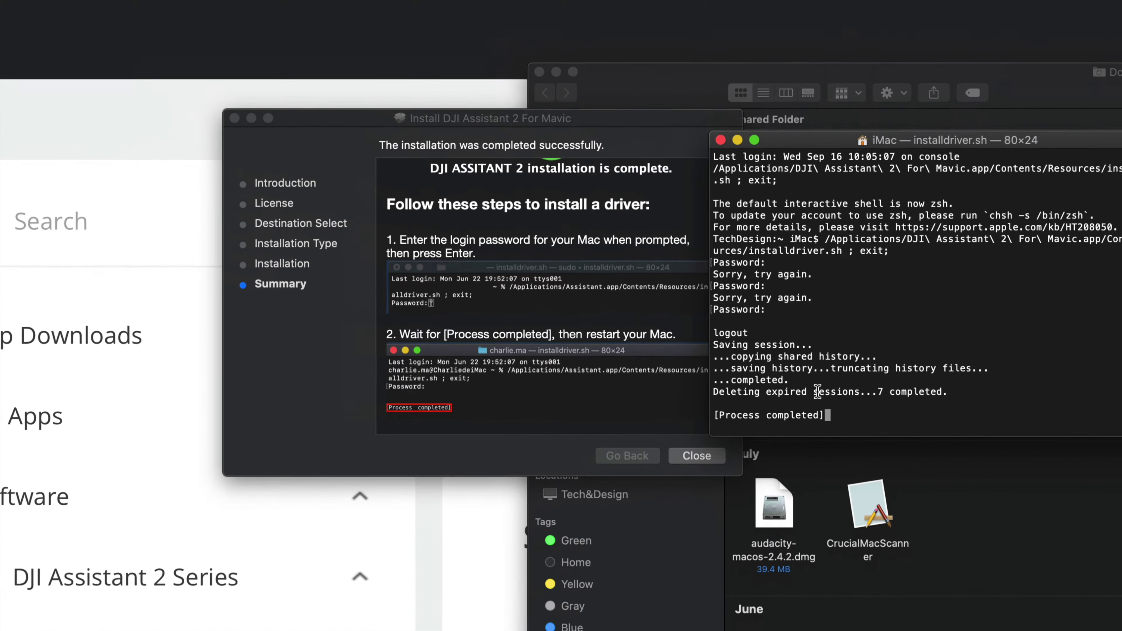
left_click_drag(583, 123, 495, 123)
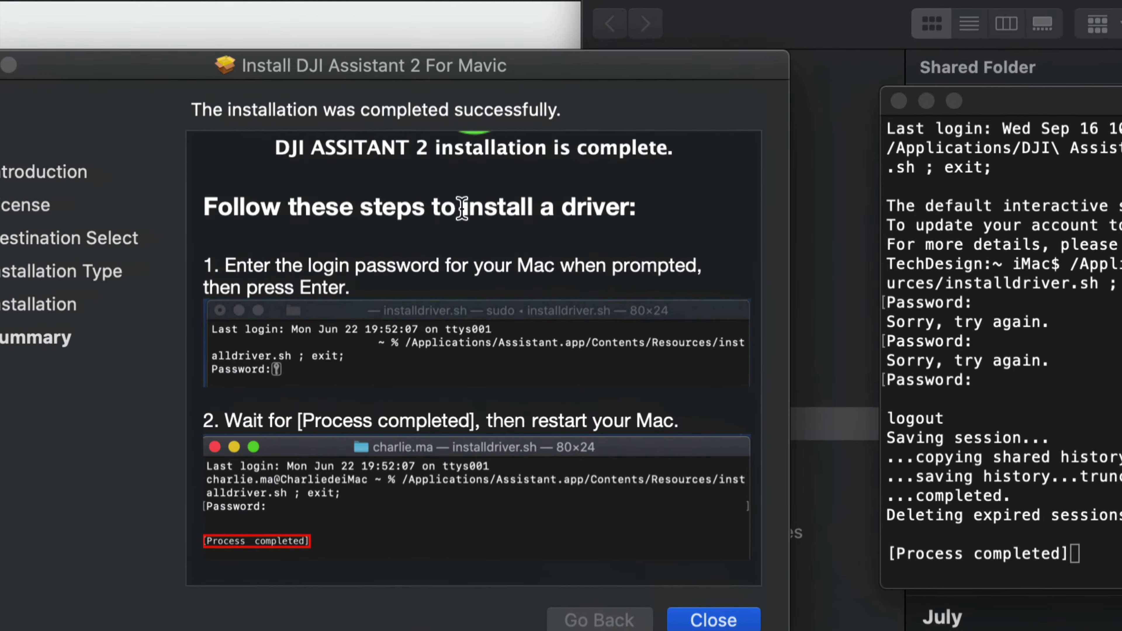
scroll(479, 366, "down", 10)
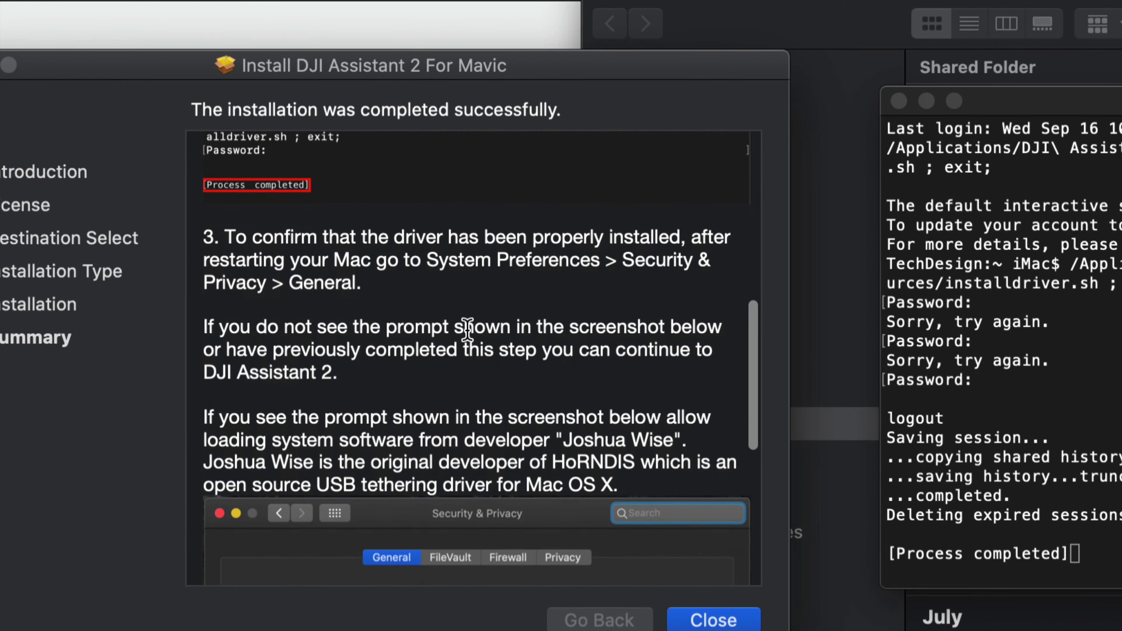
scroll(466, 327, "up", 9)
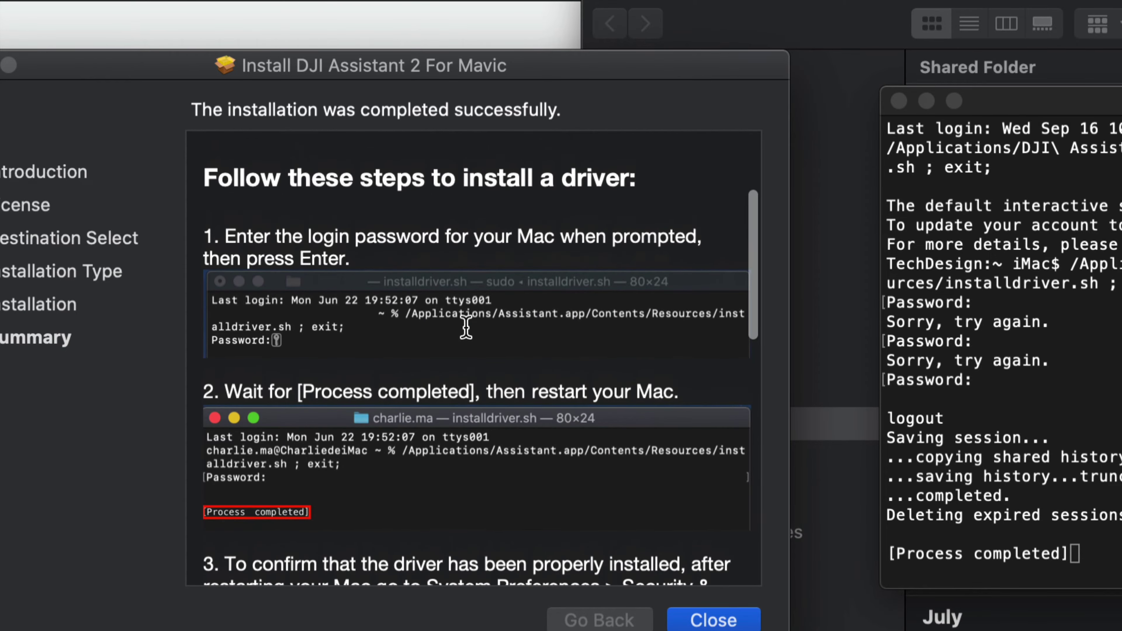
left_click_drag(485, 386, 689, 389)
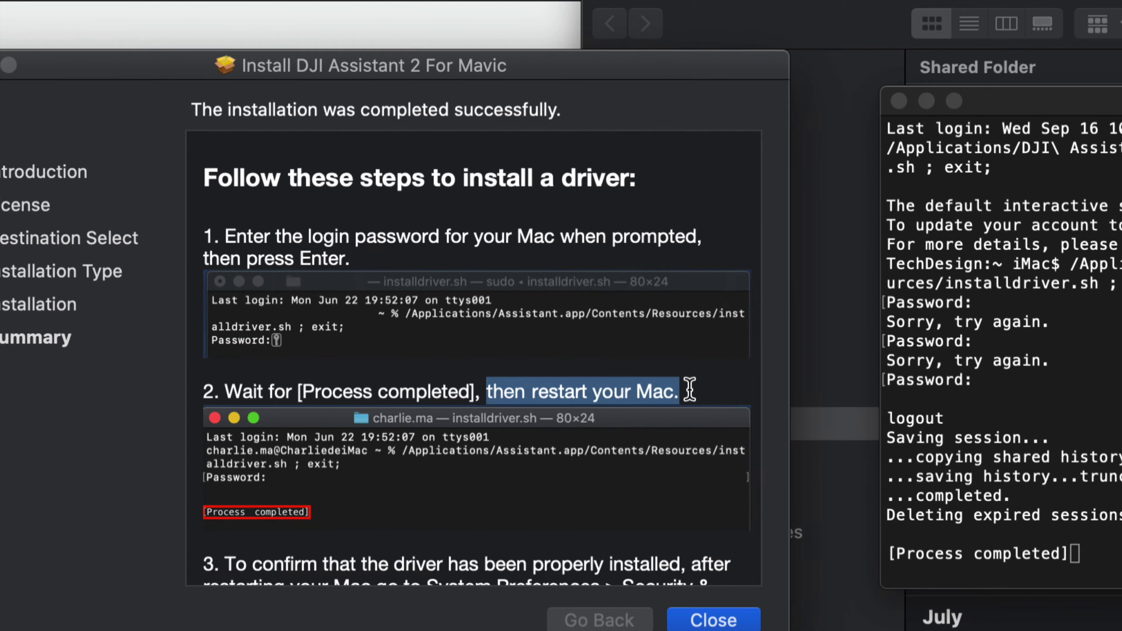
Step: Finish reading the summary, close the installer and move the DJI package to the Trash
scroll(545, 402, "down", 10)
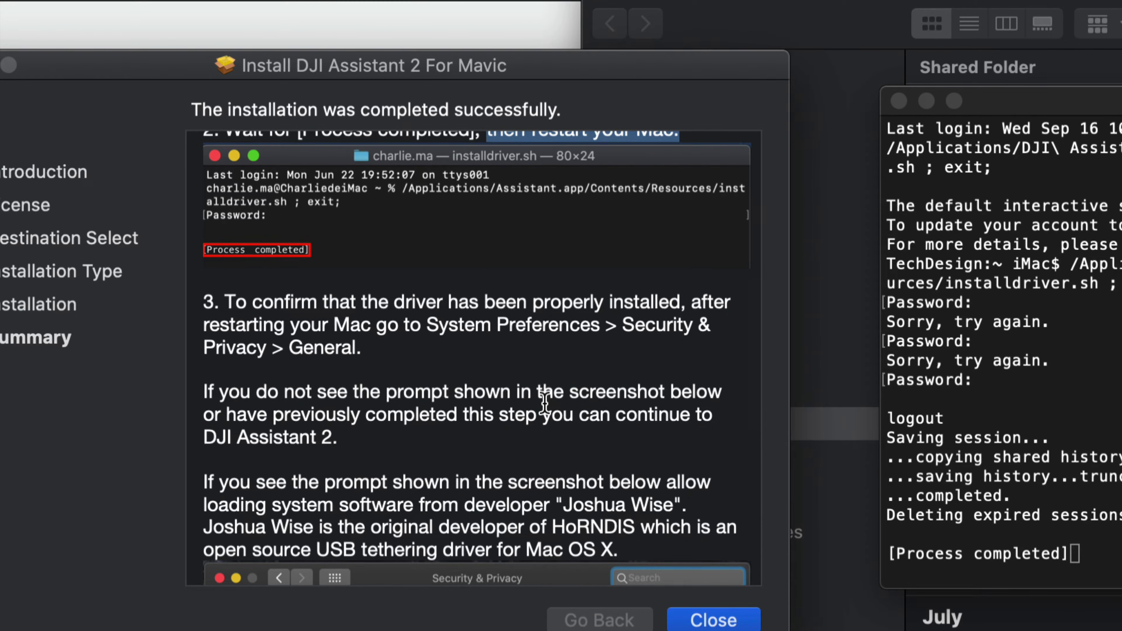
scroll(544, 402, "down", 6)
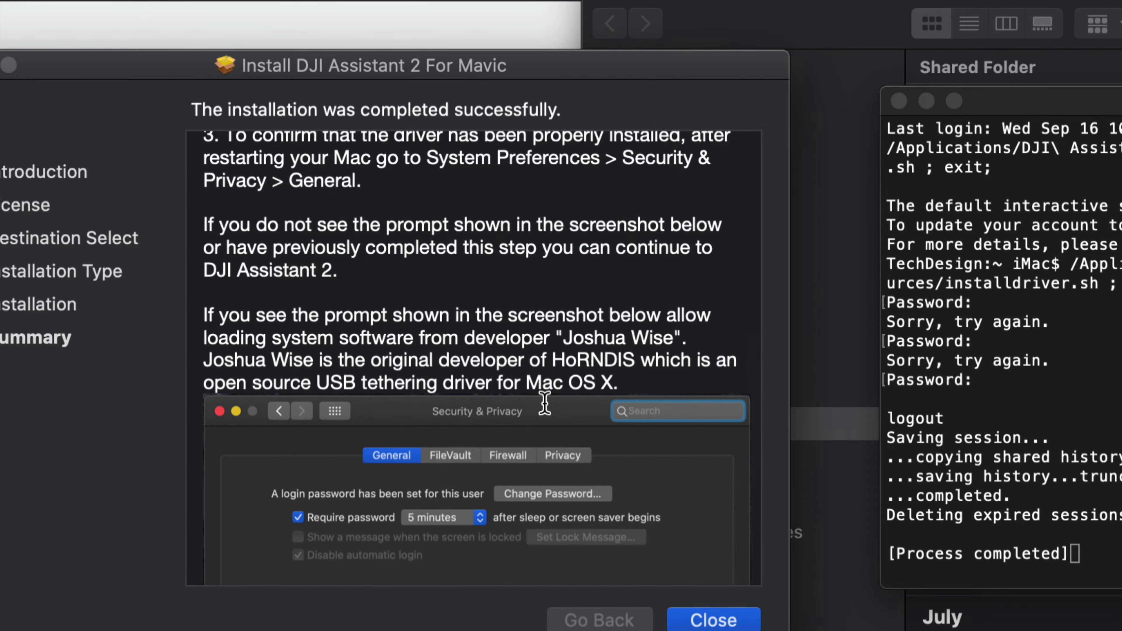
scroll(545, 402, "down", 7)
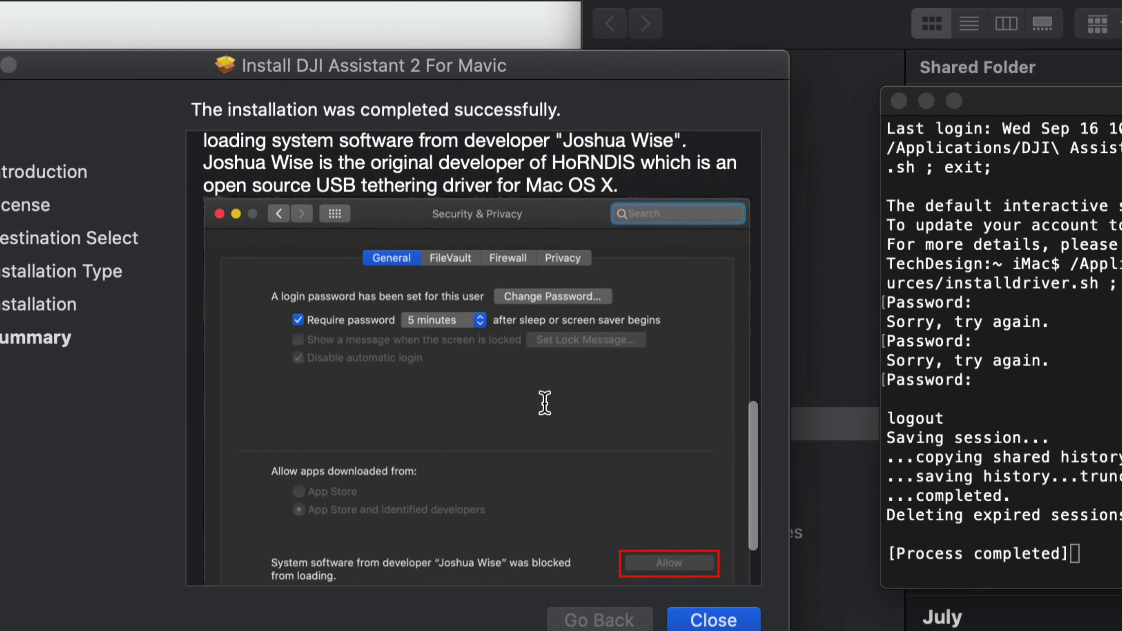
scroll(544, 402, "down", 4)
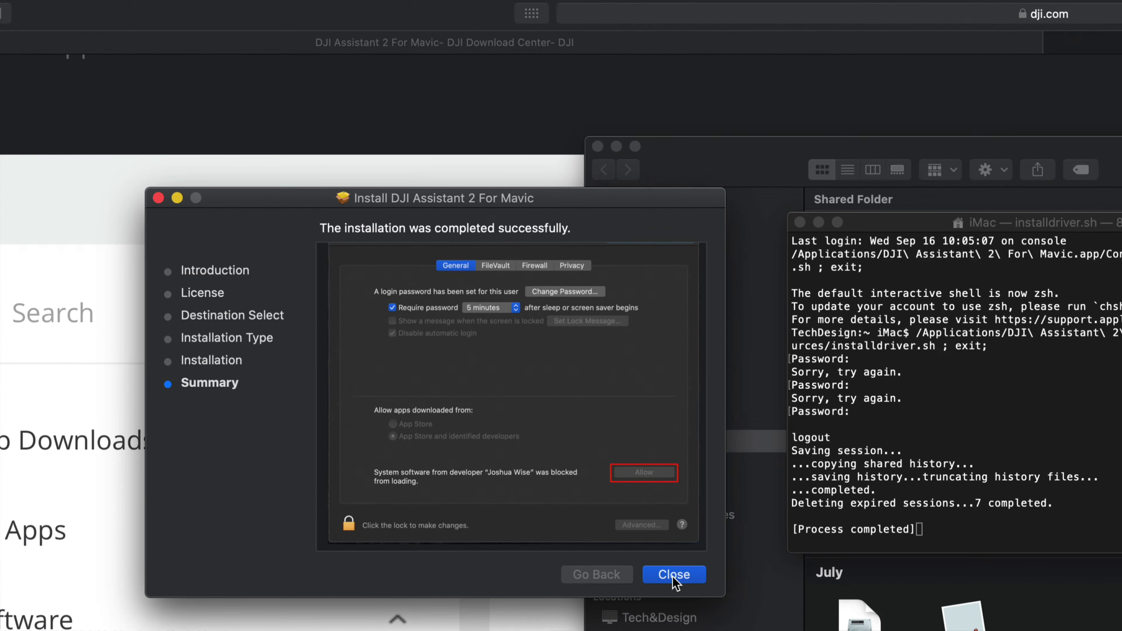
left_click(673, 576)
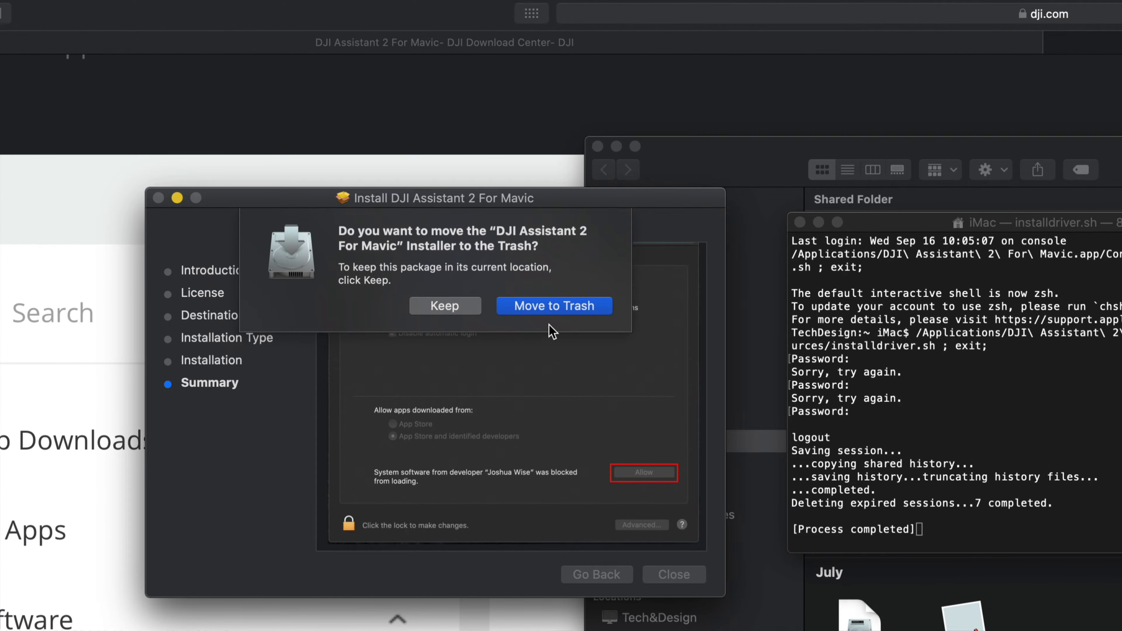
left_click(539, 305)
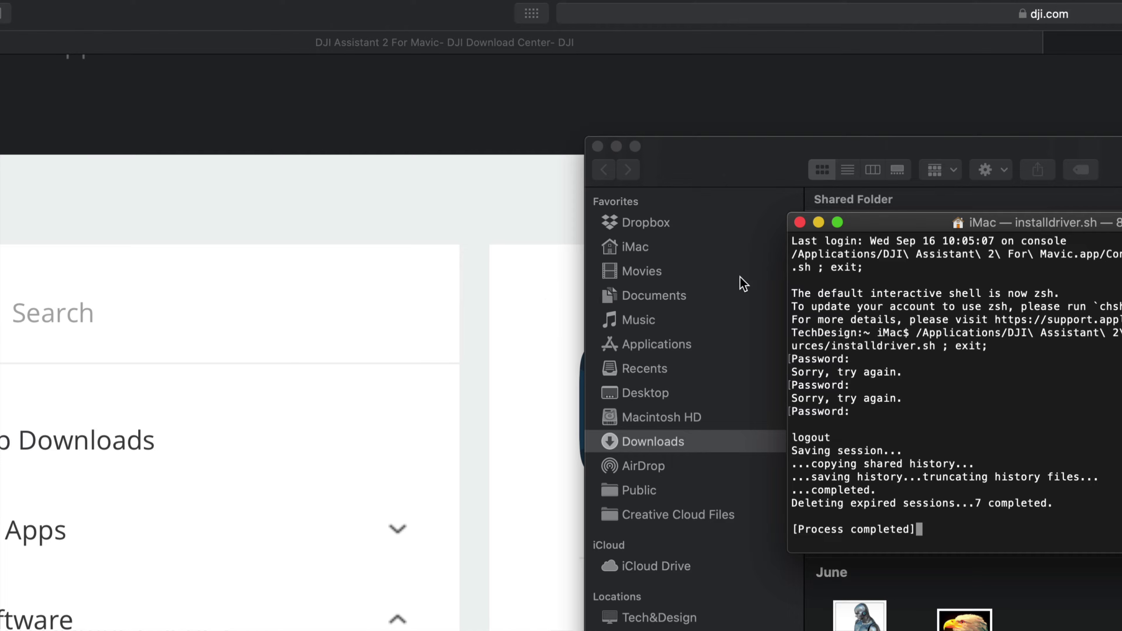
Step: Close the finished driver-install Terminal window and restart the Mac from the Apple menu
left_click(800, 223)
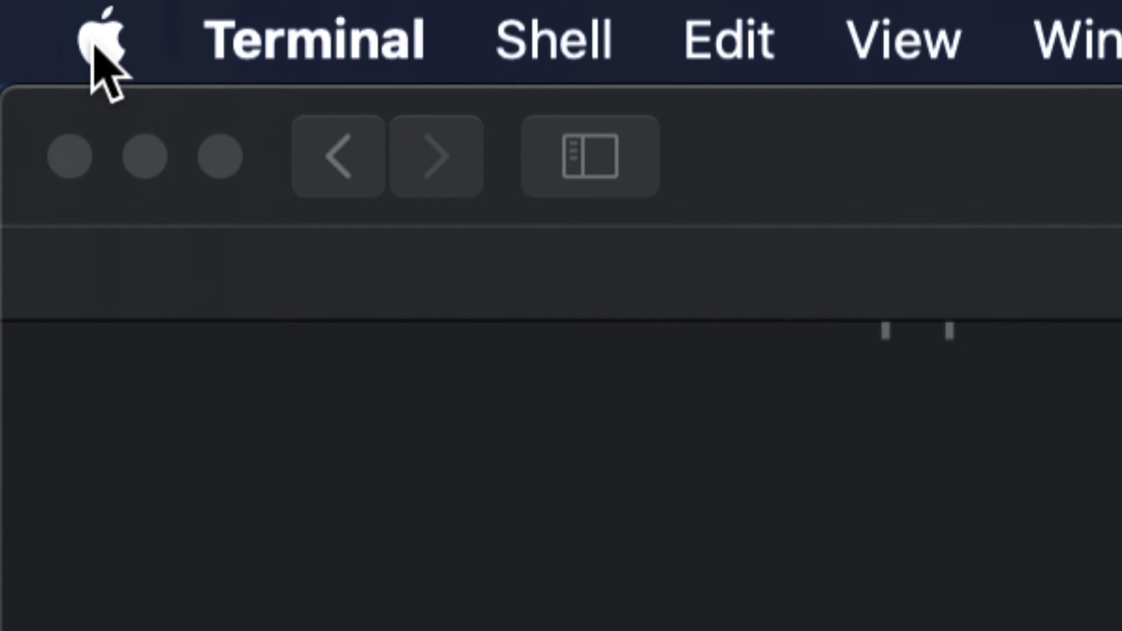
left_click(92, 44)
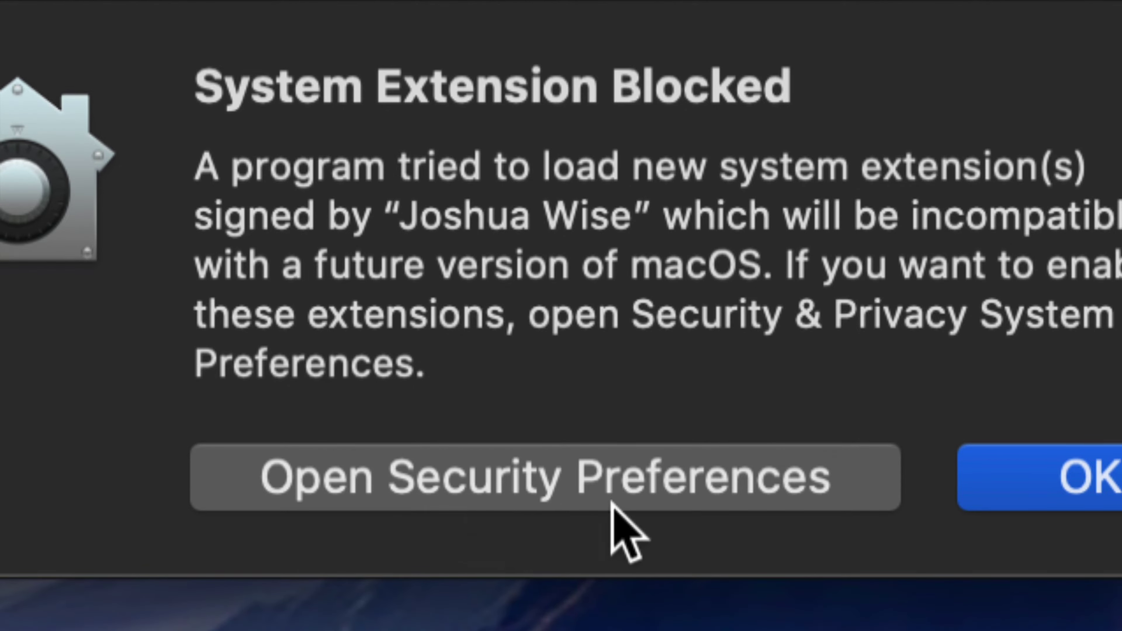
Step: Unlock Security & Privacy with the account password and allow the blocked DJI developer's system software
left_click(612, 503)
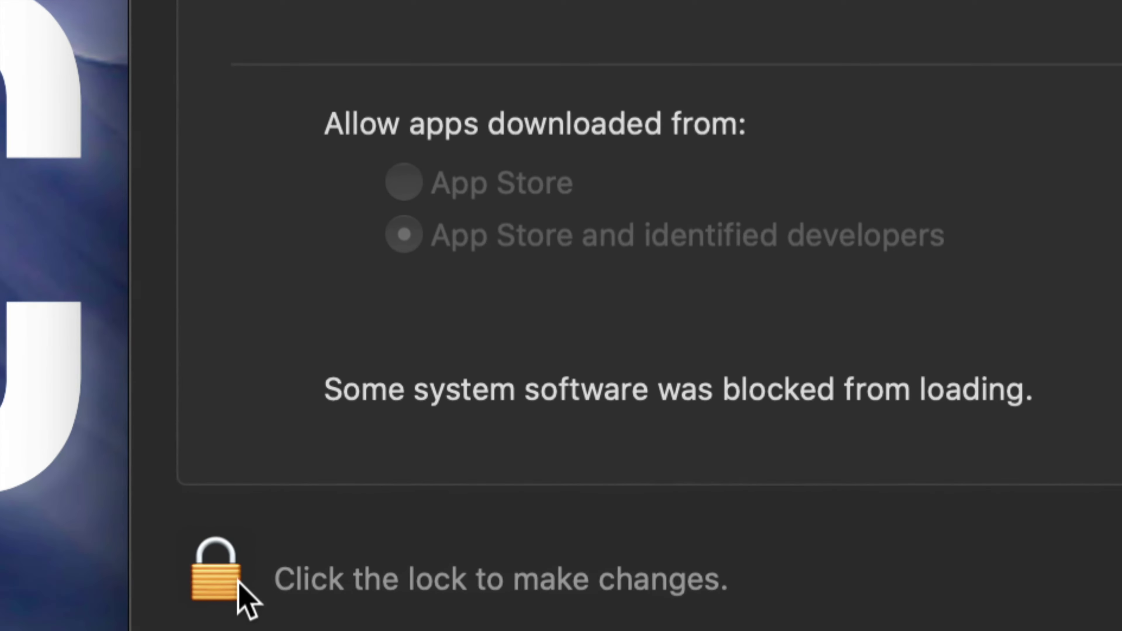
left_click(219, 571)
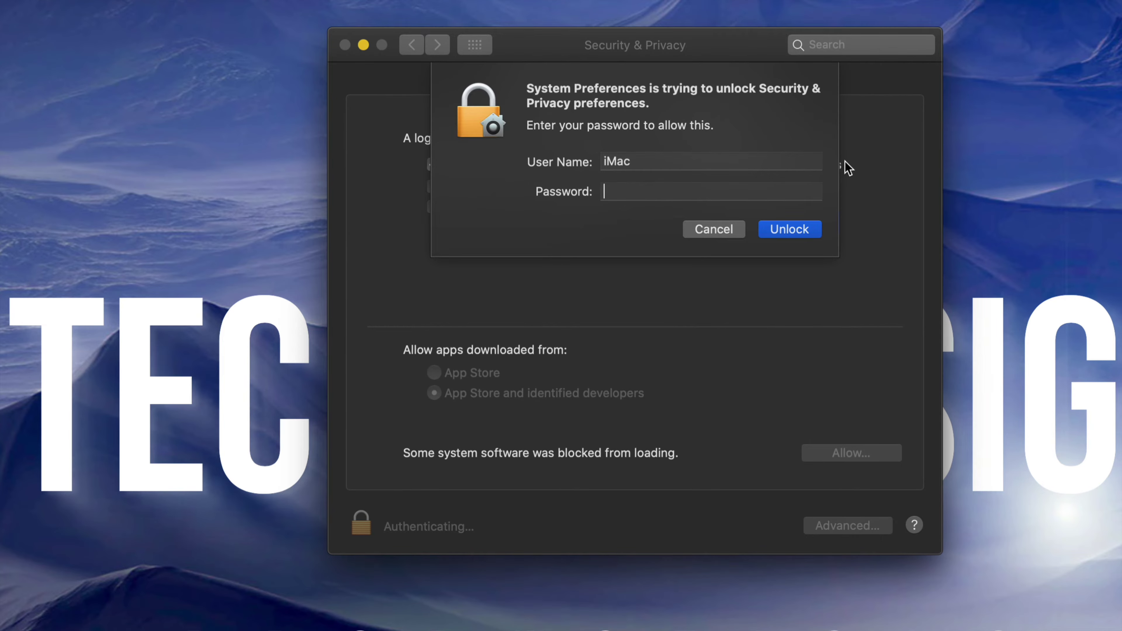
type("•••••••••")
left_click(790, 229)
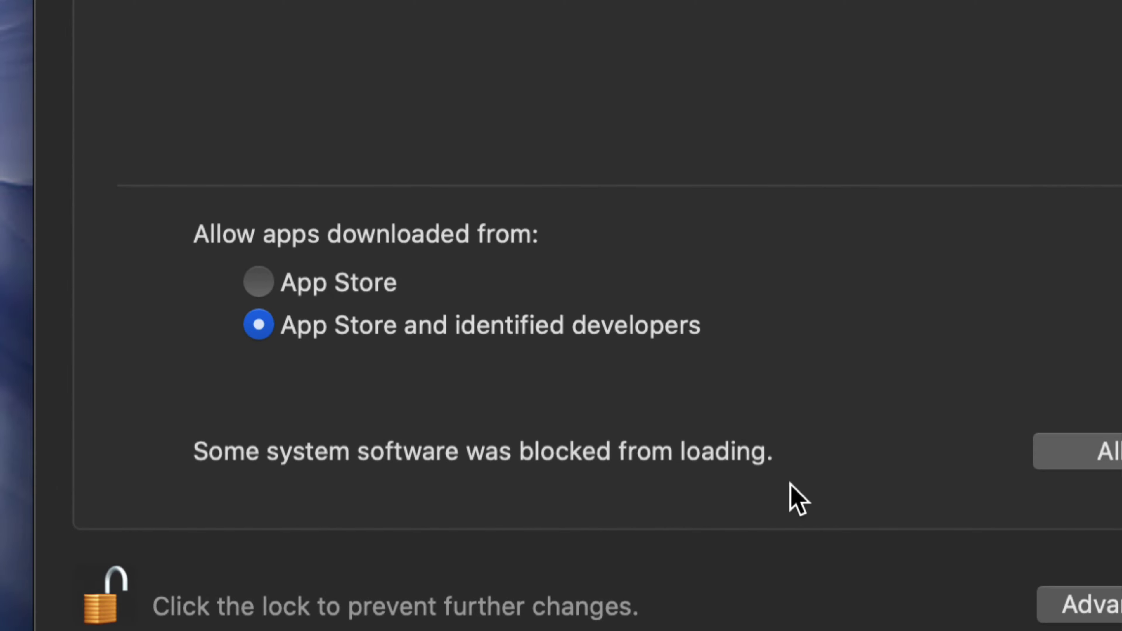
left_click(1069, 456)
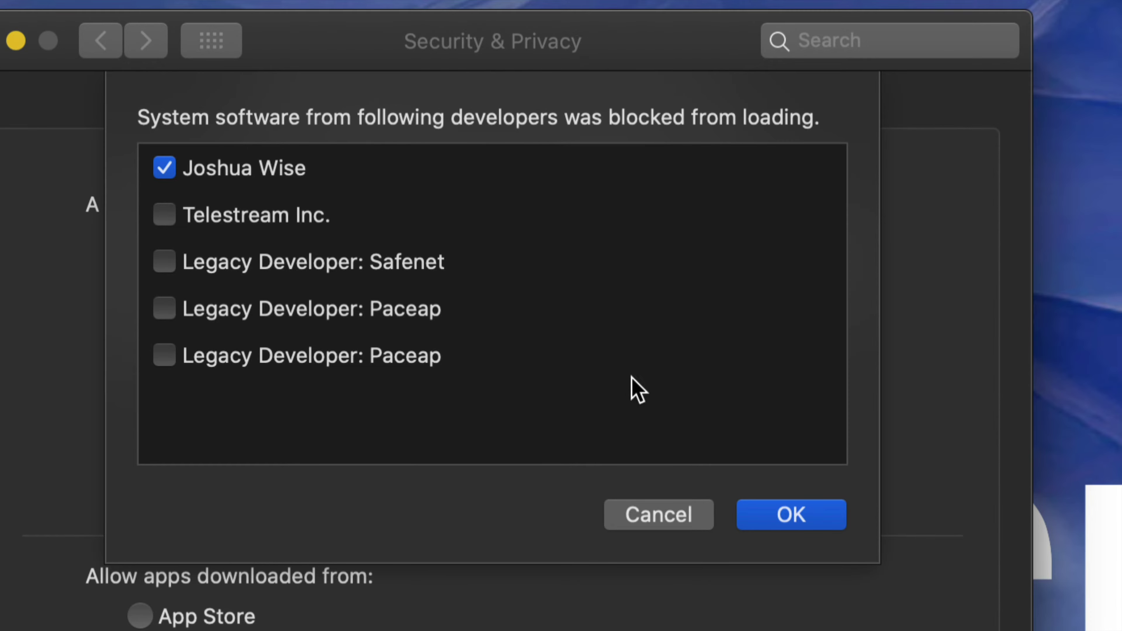
left_click(790, 516)
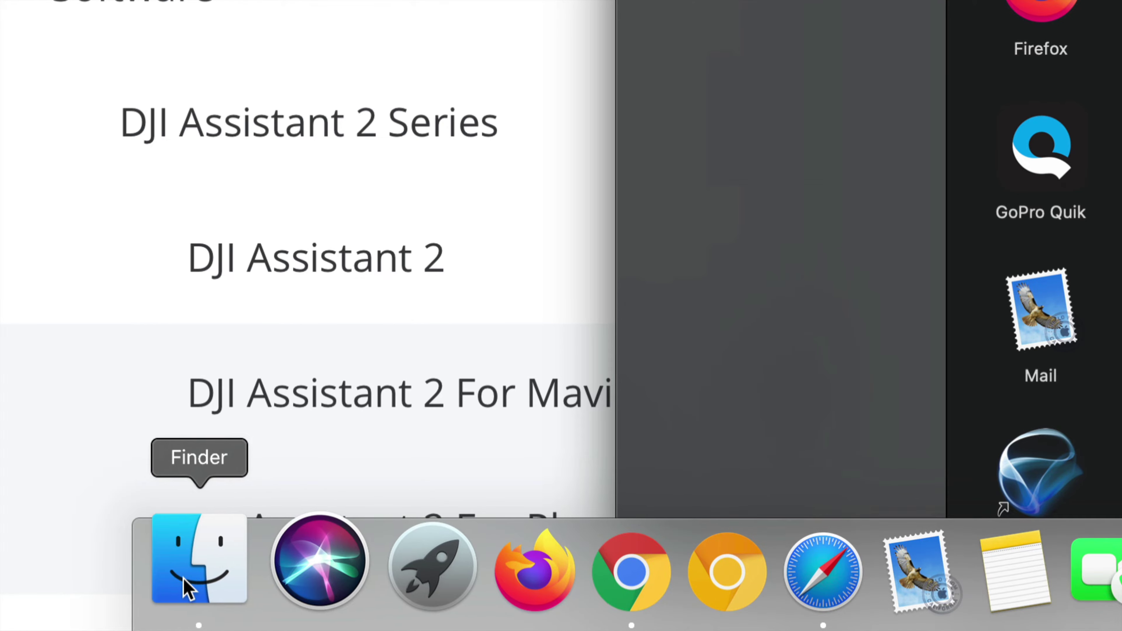
Step: Launch DJI Assistant 2 For Mavic from Finder's Applications and allow DJIServiceCore incoming connections
left_click(188, 588)
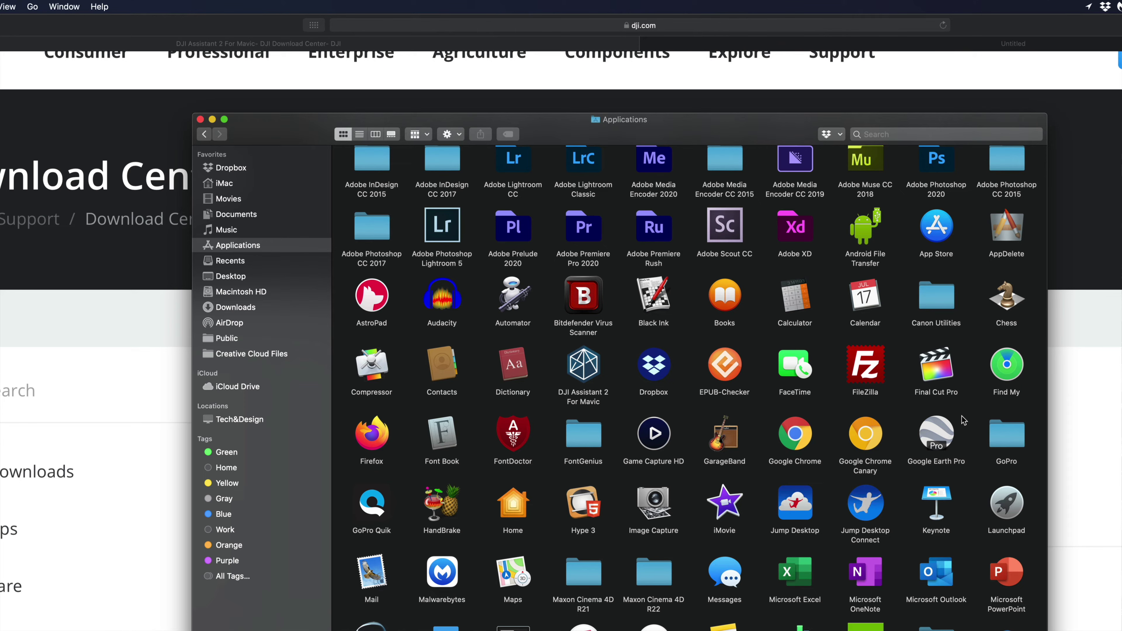
scroll(566, 275, "down", 3)
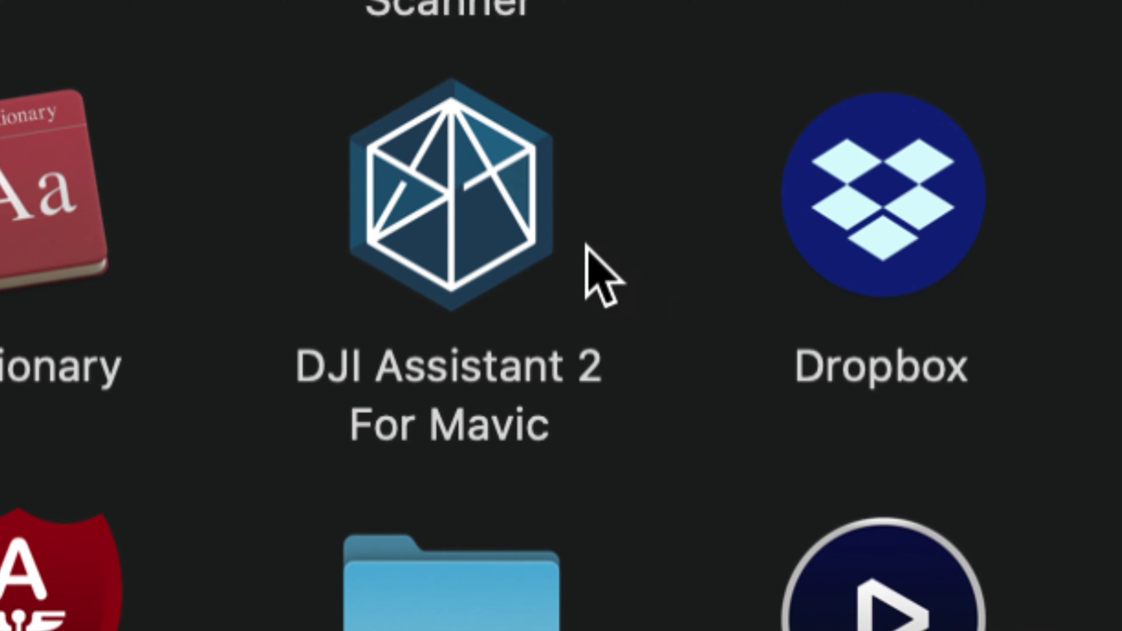
left_click(457, 240)
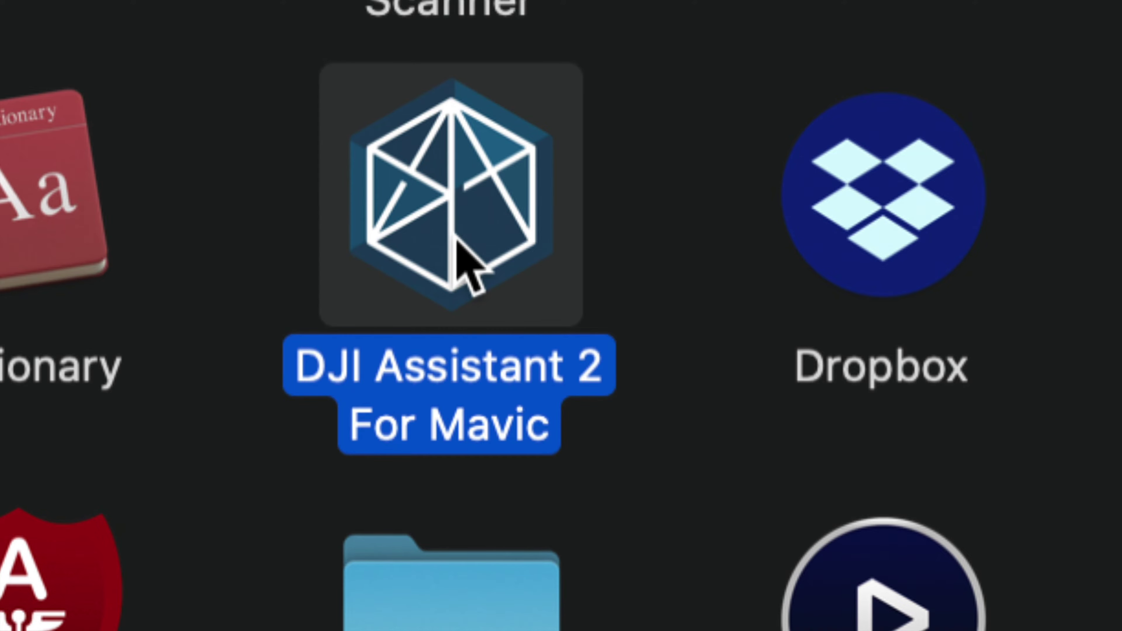
double_click(457, 239)
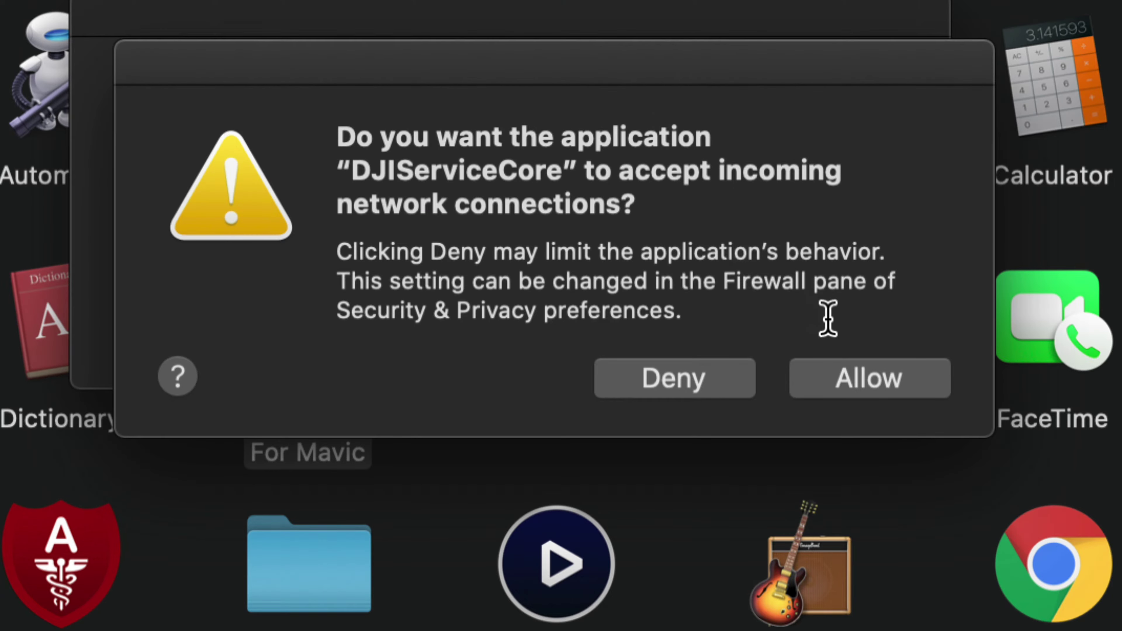
left_click(889, 379)
Step: Allow DJI Assistant incoming connections, dismiss the Mavic Mini notice, and accept the Terms of Use and privacy policy
left_click(861, 338)
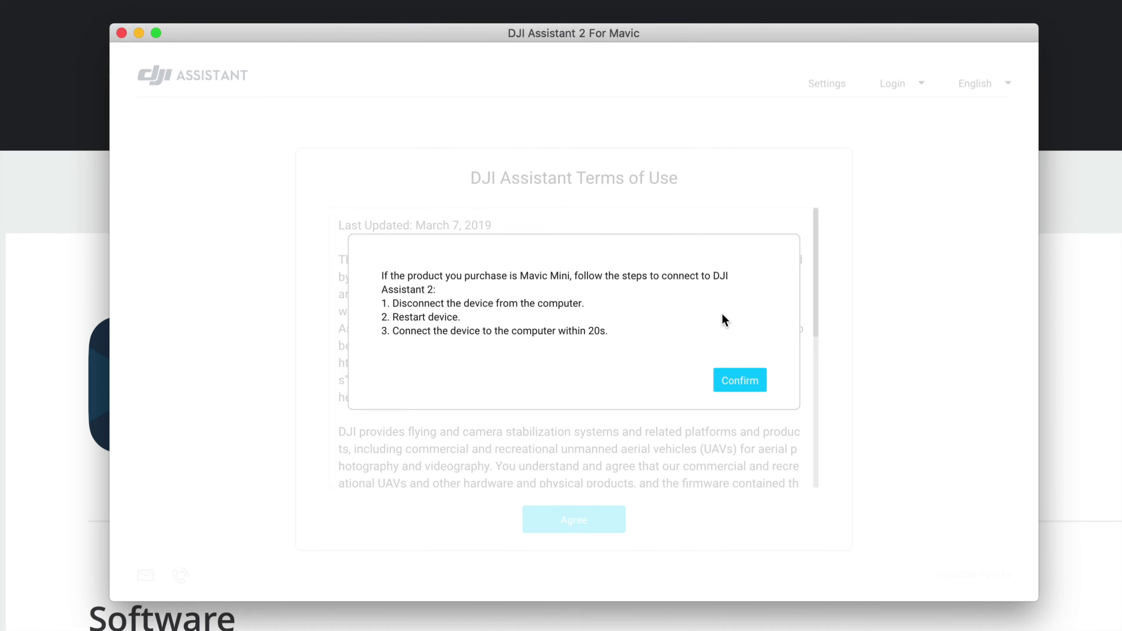
left_click(741, 384)
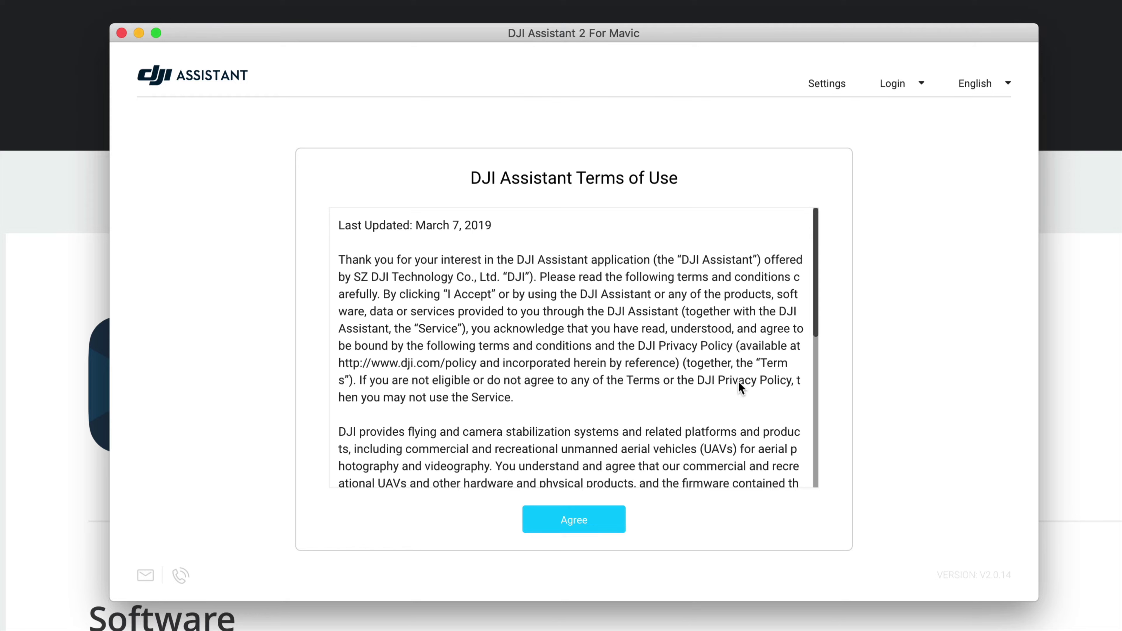
left_click(577, 521)
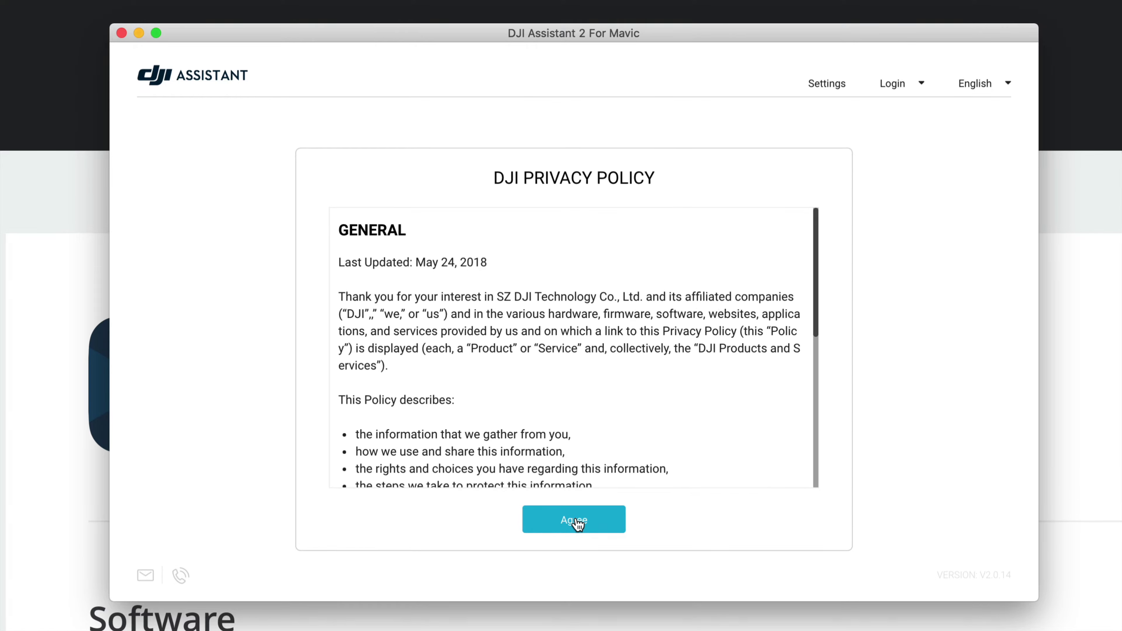
left_click(577, 521)
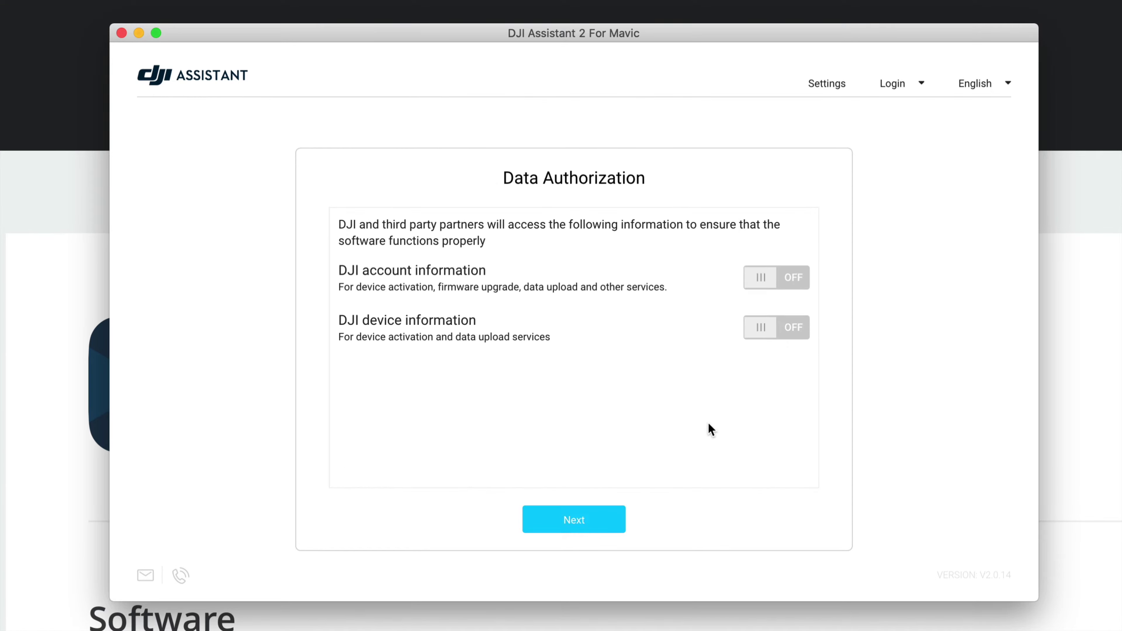
Step: Turn on sharing of both DJI account and device information, continue, and bring up the Login form
left_click(776, 283)
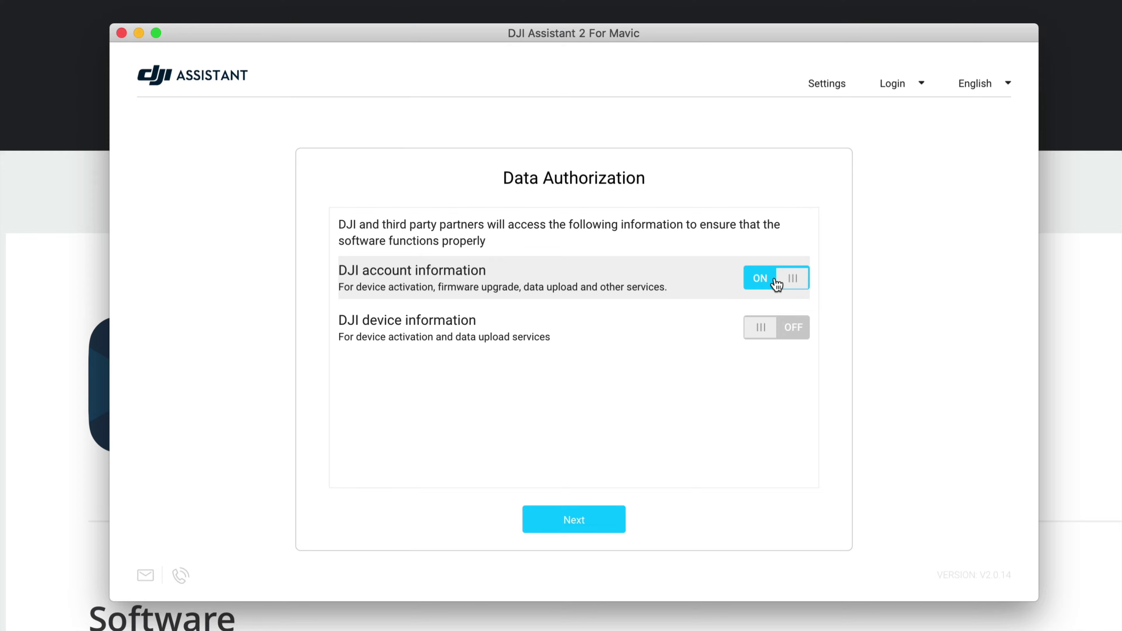
left_click(791, 326)
left_click(583, 520)
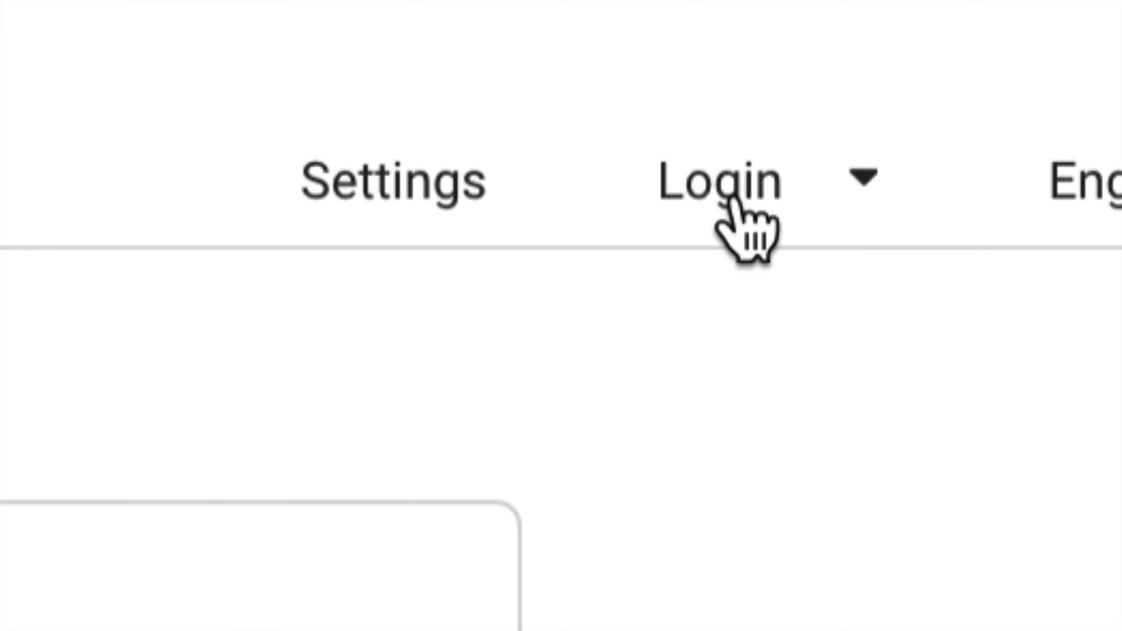
left_click(730, 201)
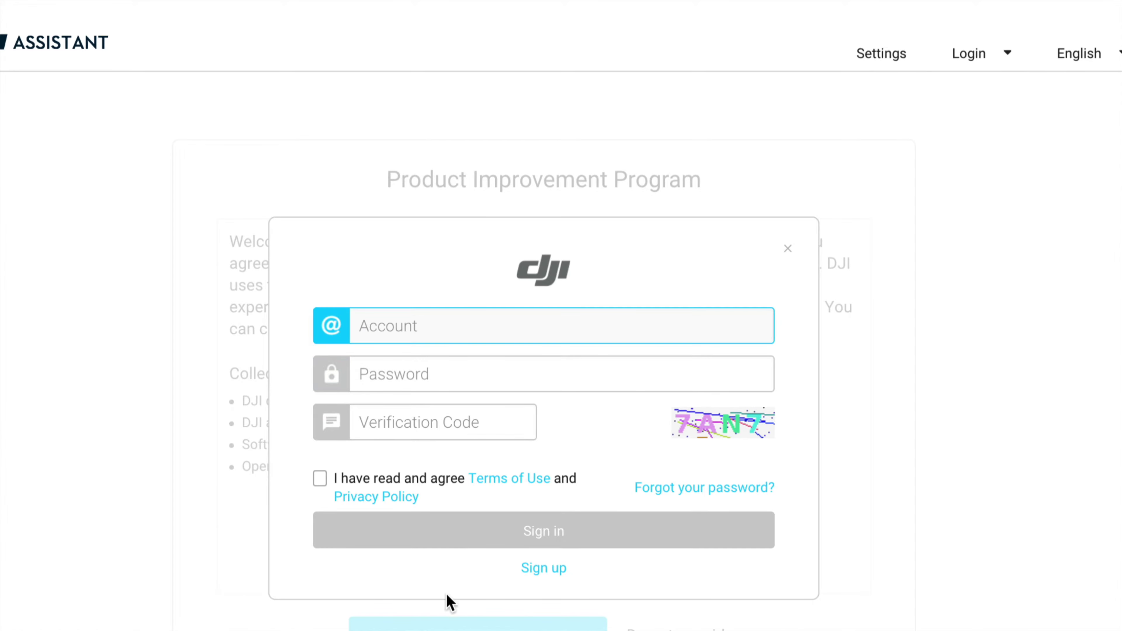
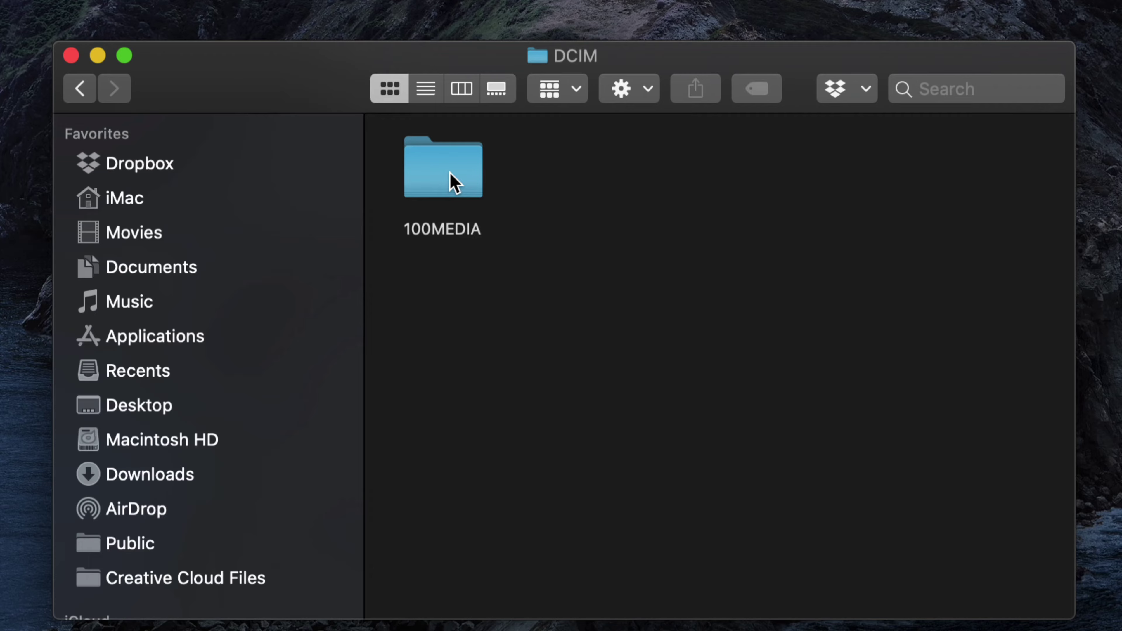
Step: Open the first card's 100MEDIA folder and drag clips DJI_0001–DJI_0004 onto the desktop
double_click(450, 172)
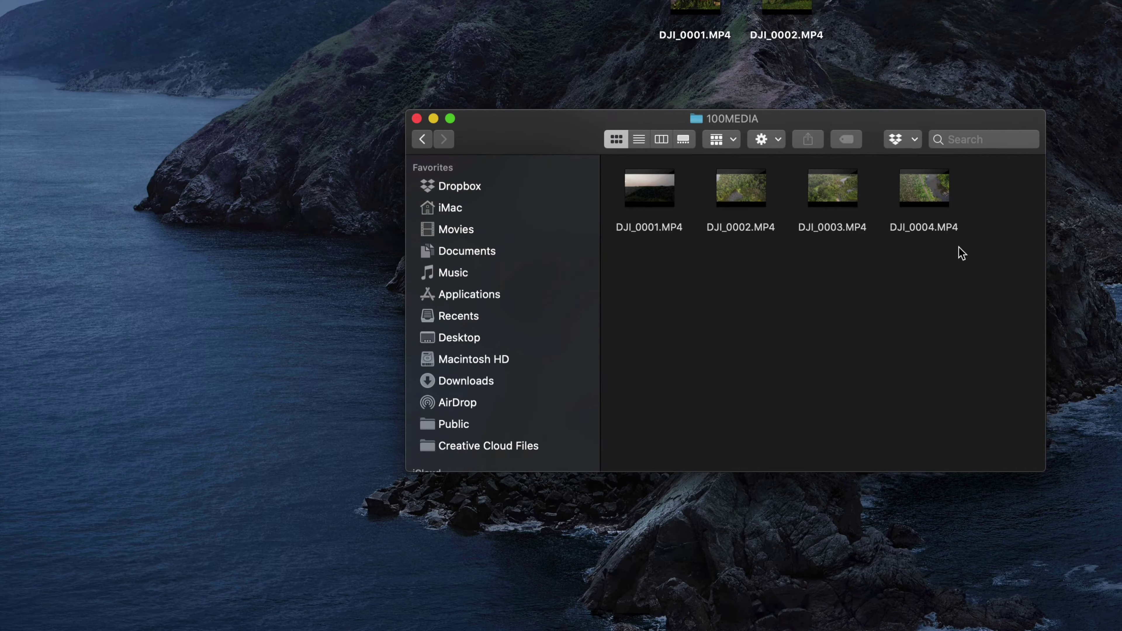
left_click_drag(891, 268, 72, 258)
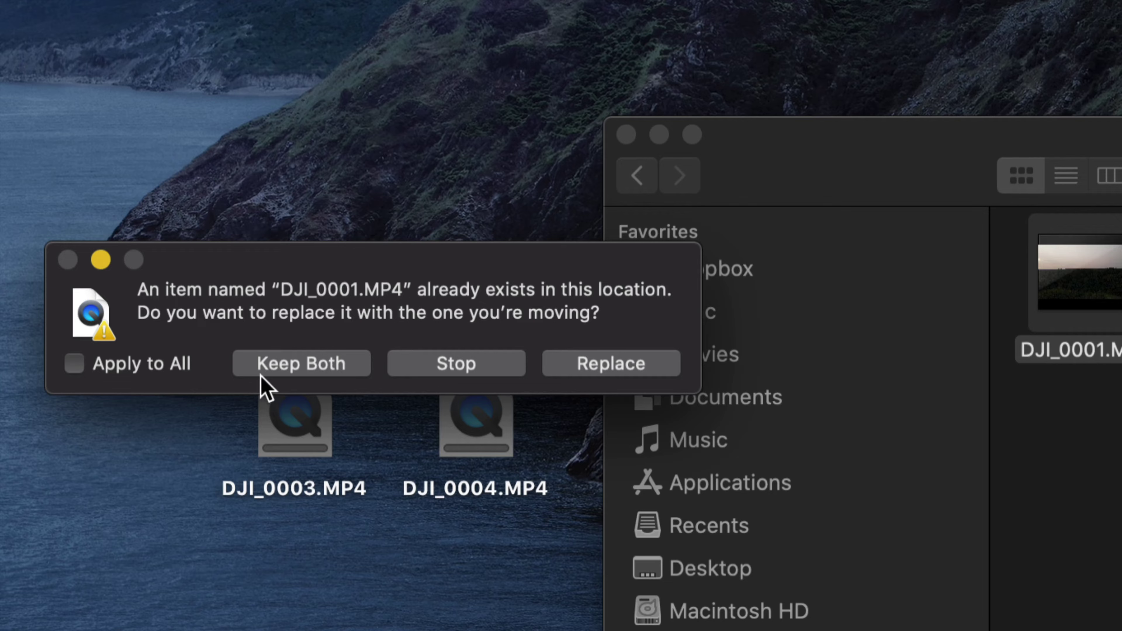
Step: Keep both copies of DJI_0001.MP4 and DJI_0002.MP4, then move the progress and card windows aside
left_click(277, 368)
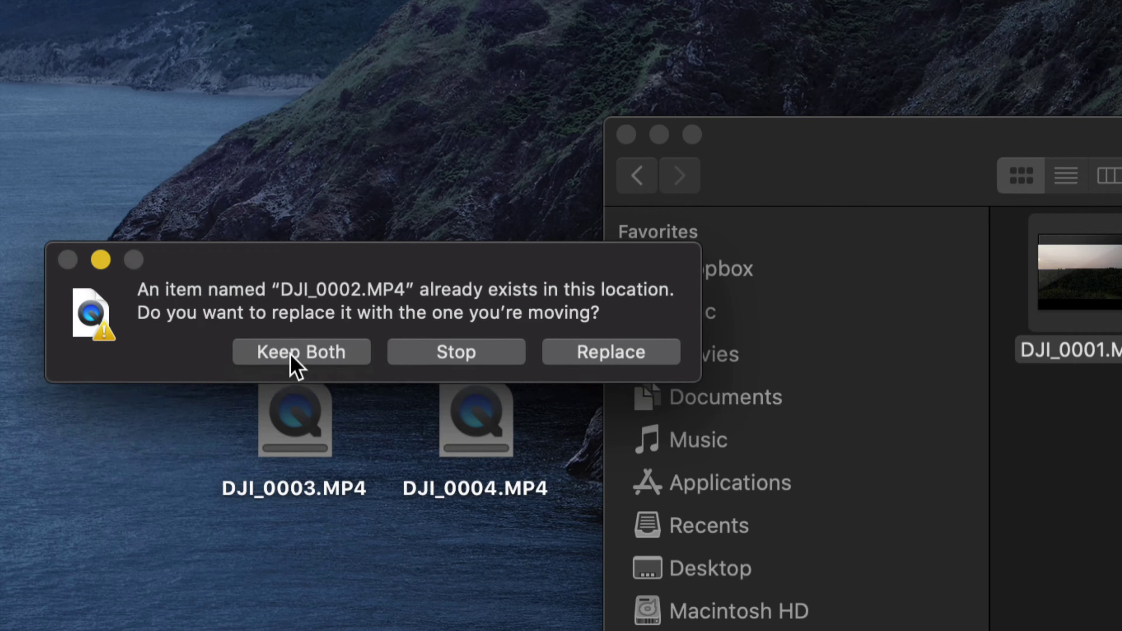
left_click(292, 362)
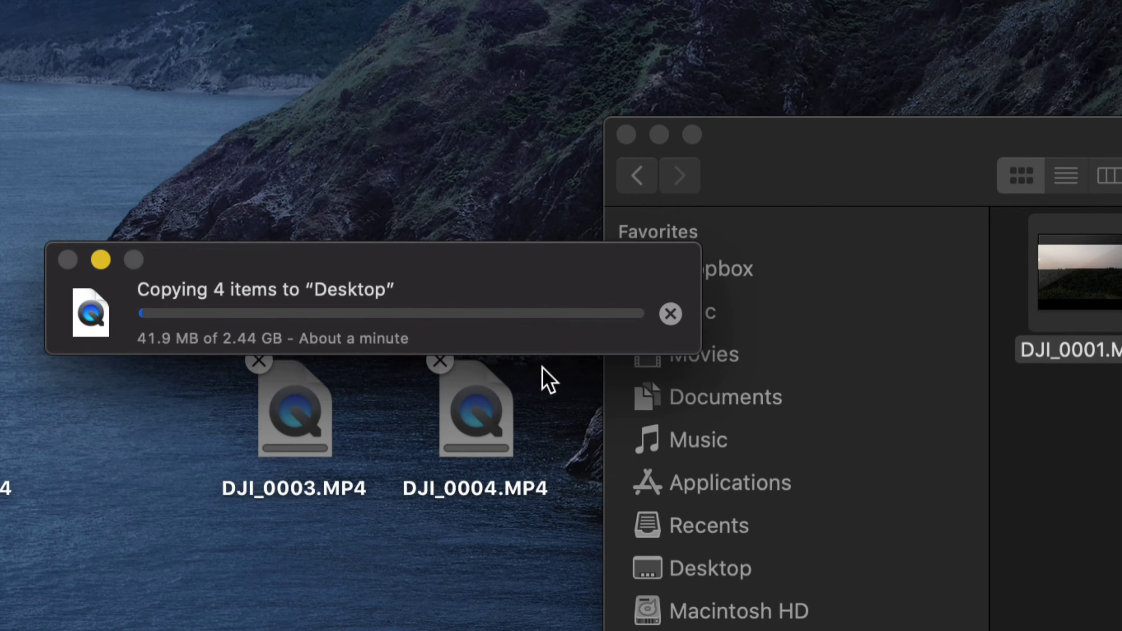
left_click_drag(377, 262, 473, 258)
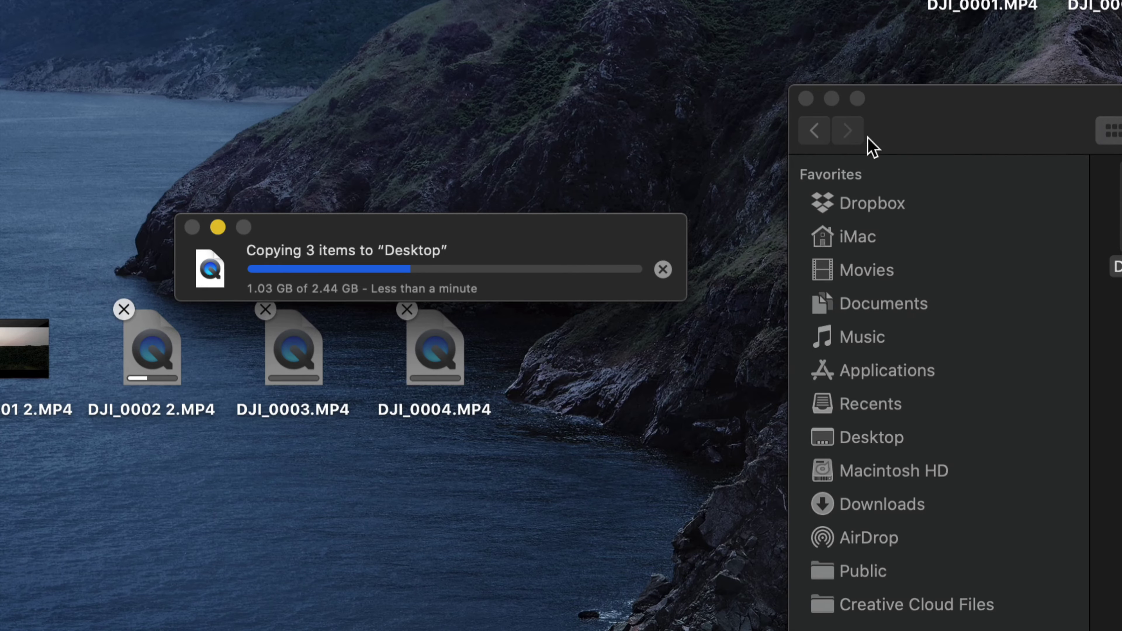
left_click_drag(936, 125, 892, 120)
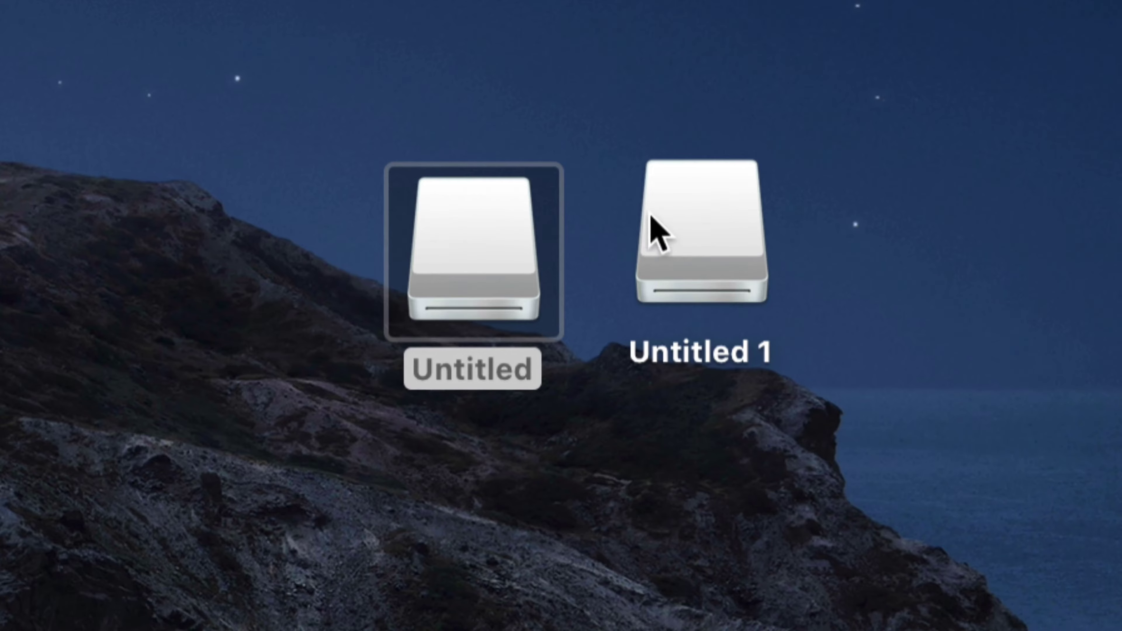
Step: Open the Untitled 1 card's DCIM > 100MEDIA folder and scroll through clips DJI_0008–DJI_0021
left_click(662, 220)
left_click_drag(663, 221, 706, 220)
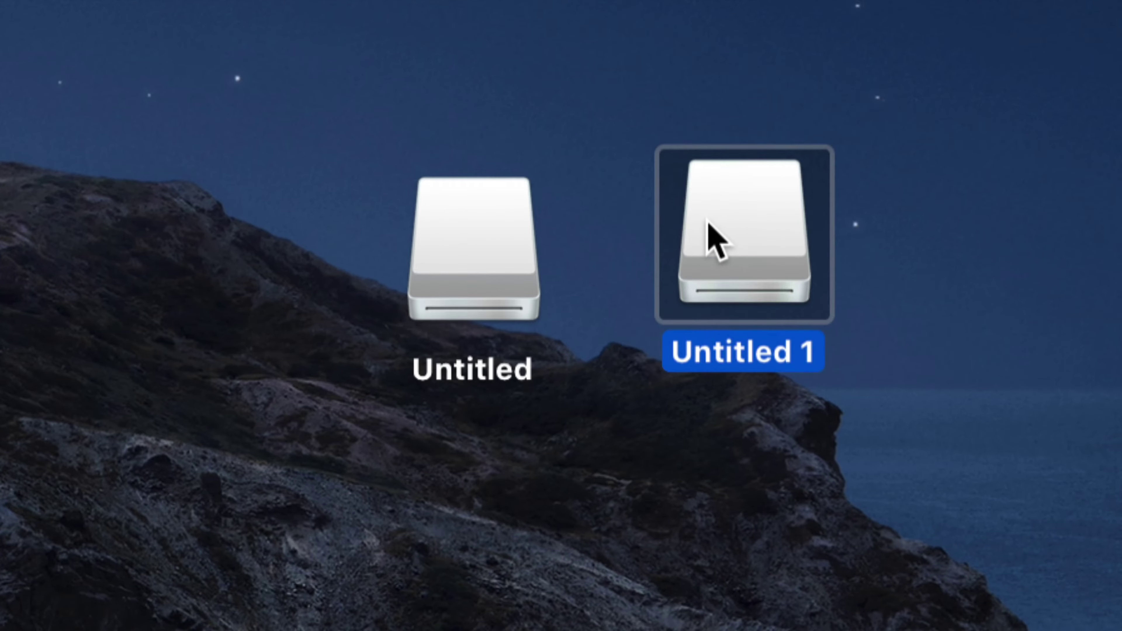
double_click(707, 221)
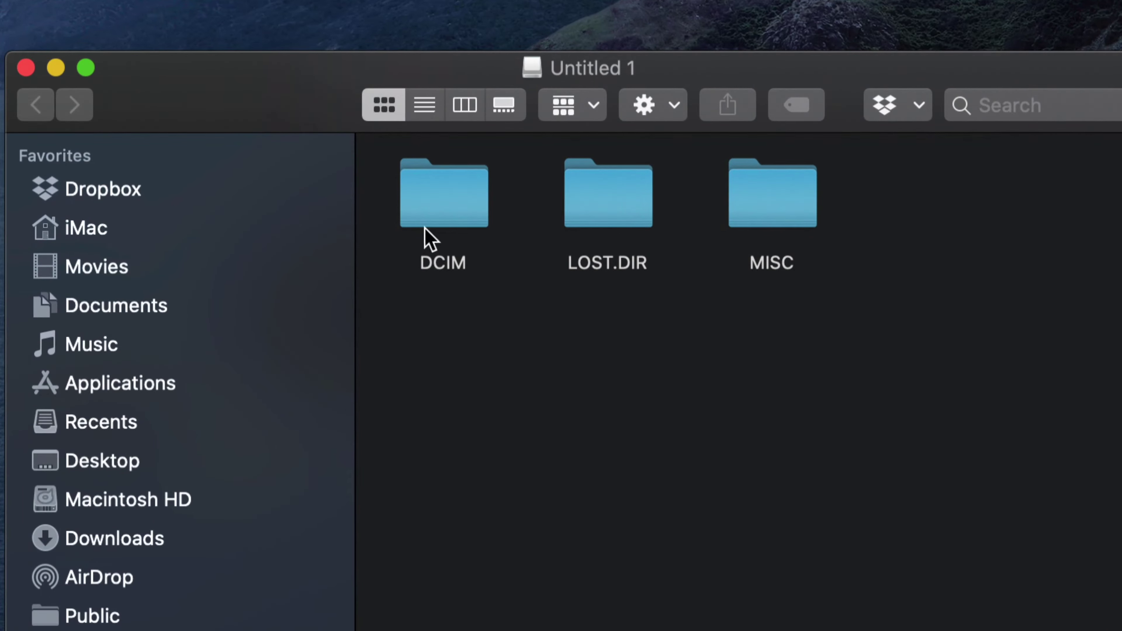
double_click(444, 208)
double_click(444, 208)
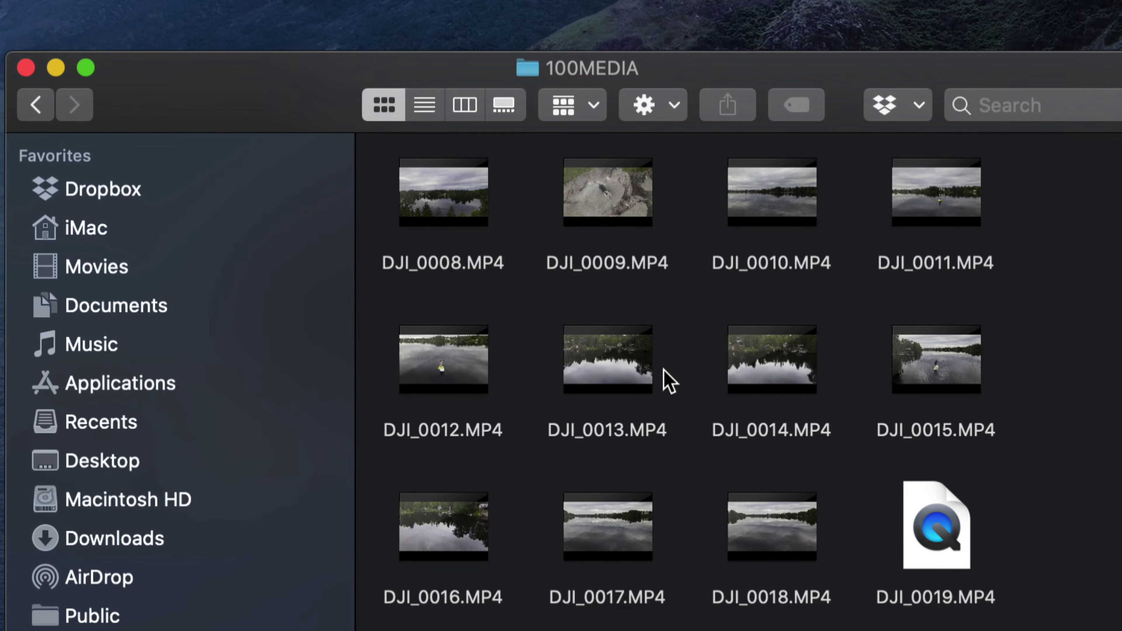
scroll(665, 373, "down", 3)
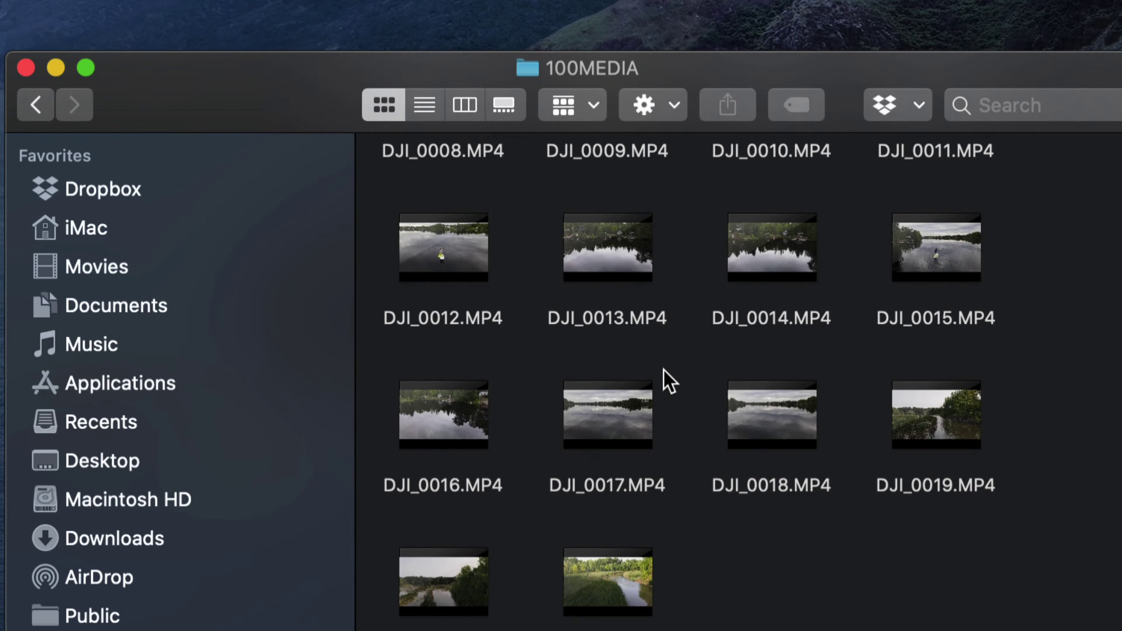
scroll(669, 381, "up", 2)
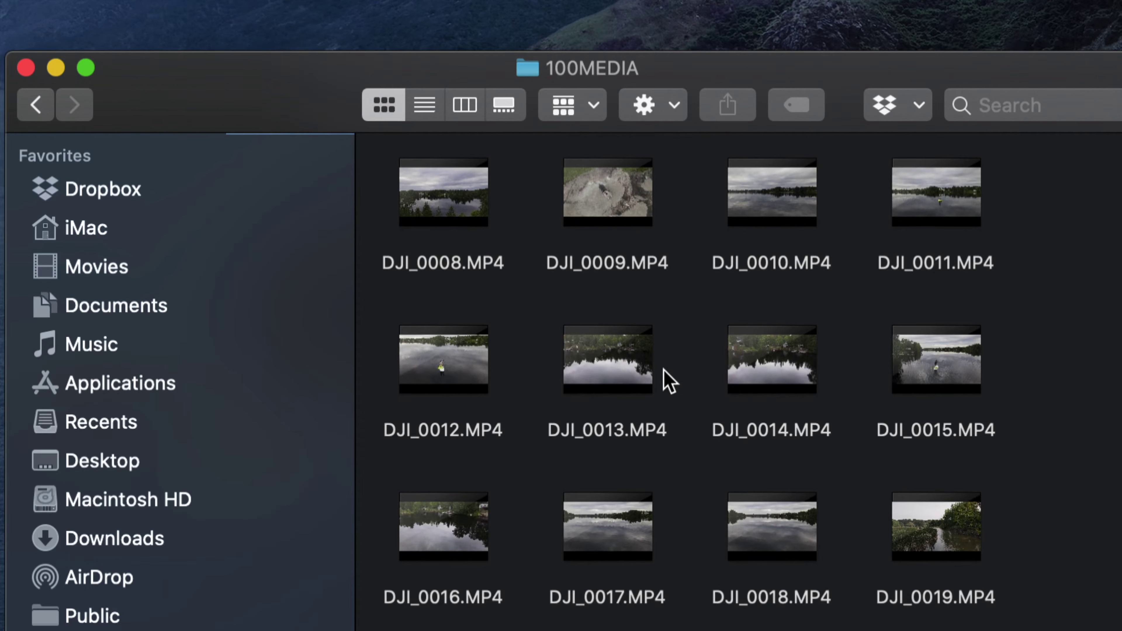
scroll(669, 381, "down", 2)
scroll(669, 381, "up", 3)
scroll(669, 381, "down", 3)
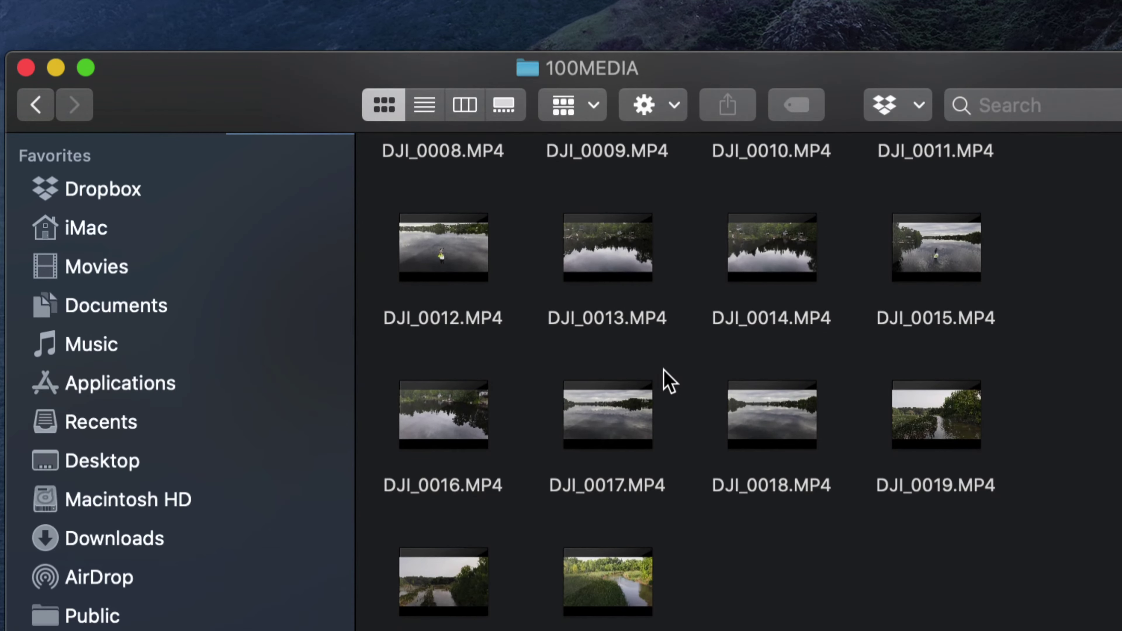
Step: Try marquee and Select All selections of the second card's clips, then clear them
mouse_move(740, 397)
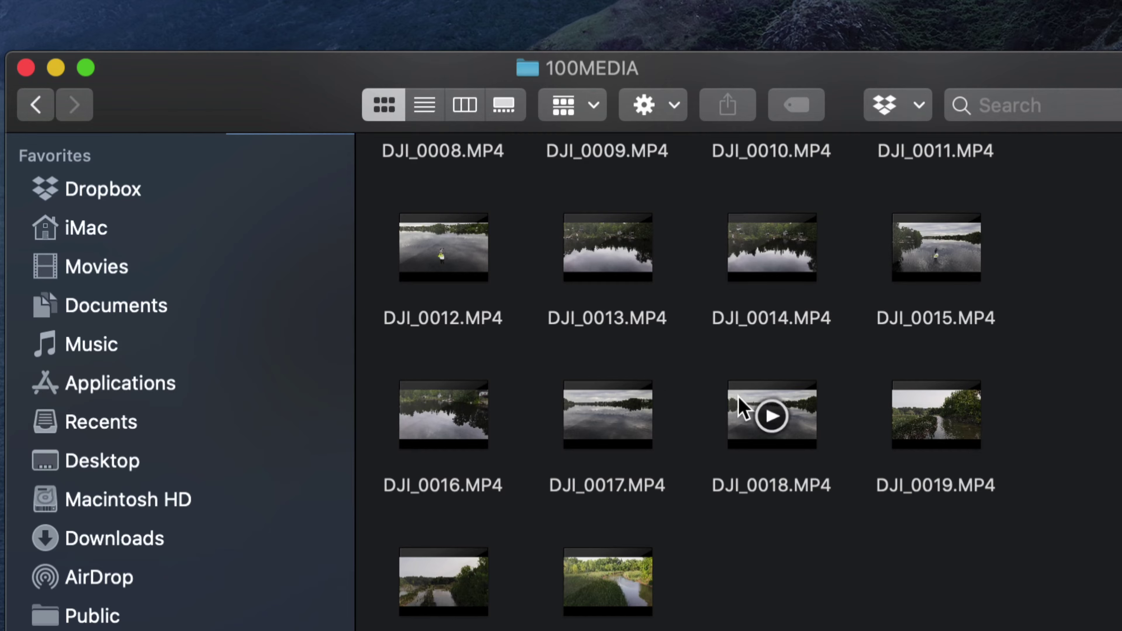
left_click_drag(994, 543, 457, 215)
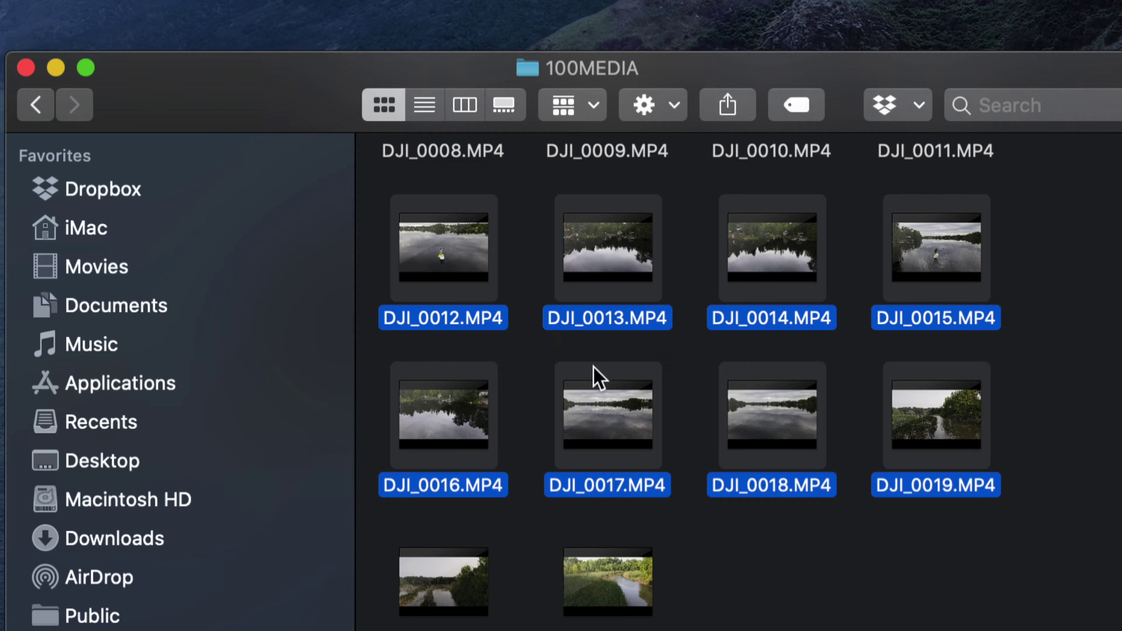
left_click(737, 522)
key("super+a")
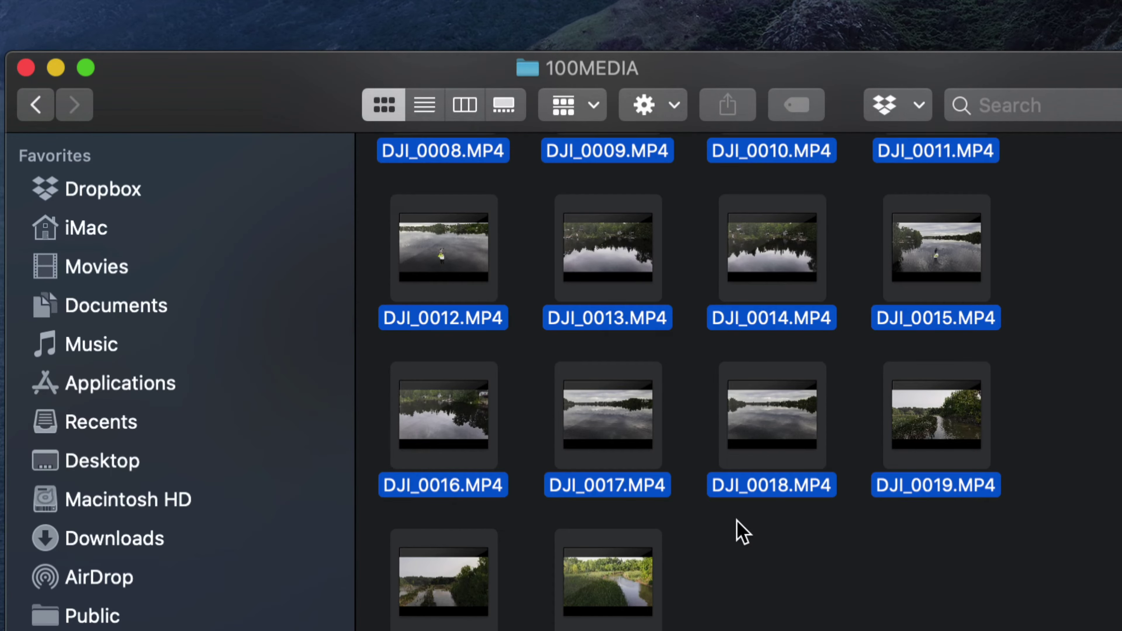
left_click(753, 542)
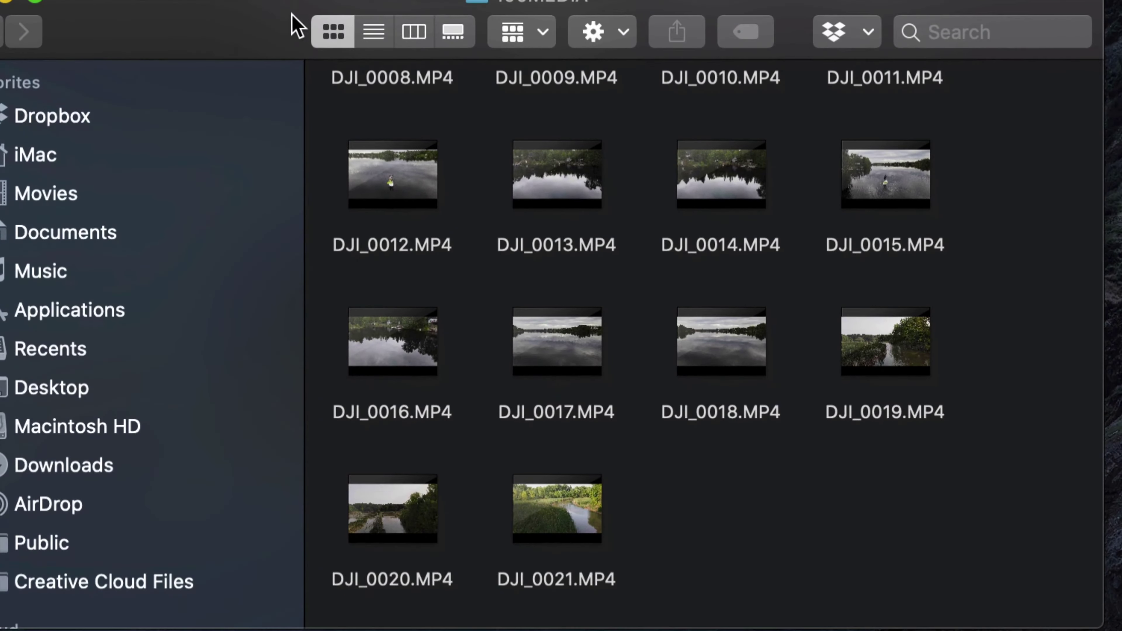
Step: Select DJI_0019, DJI_0020 and DJI_0021.MP4 in the second card's 100MEDIA folder
left_click(931, 372)
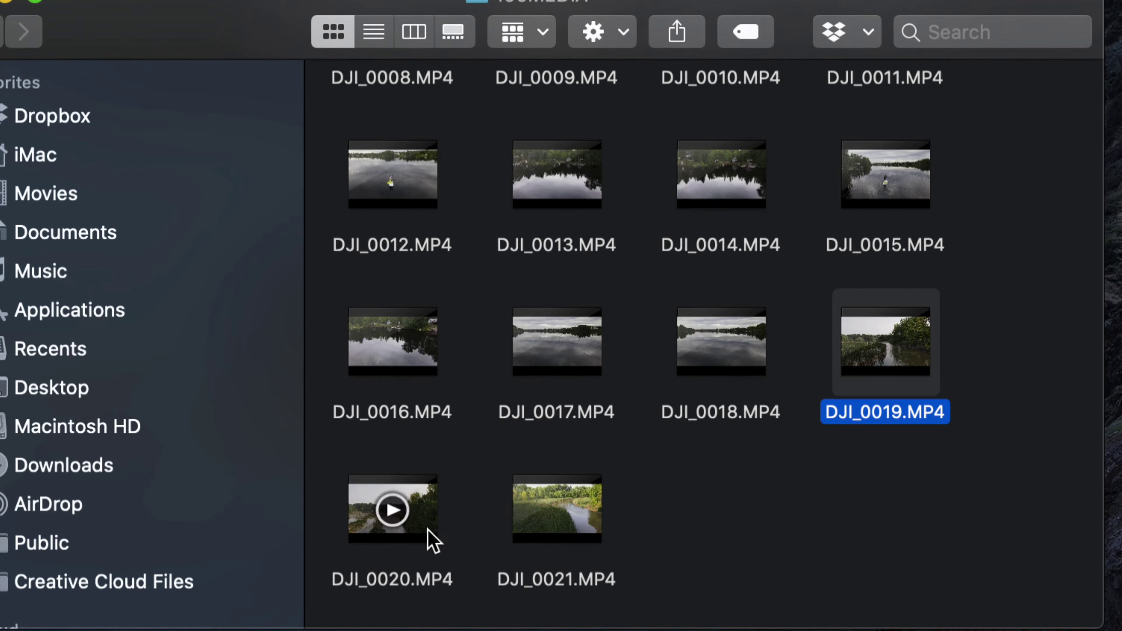
left_click(427, 539, "super")
left_click(583, 532, "super")
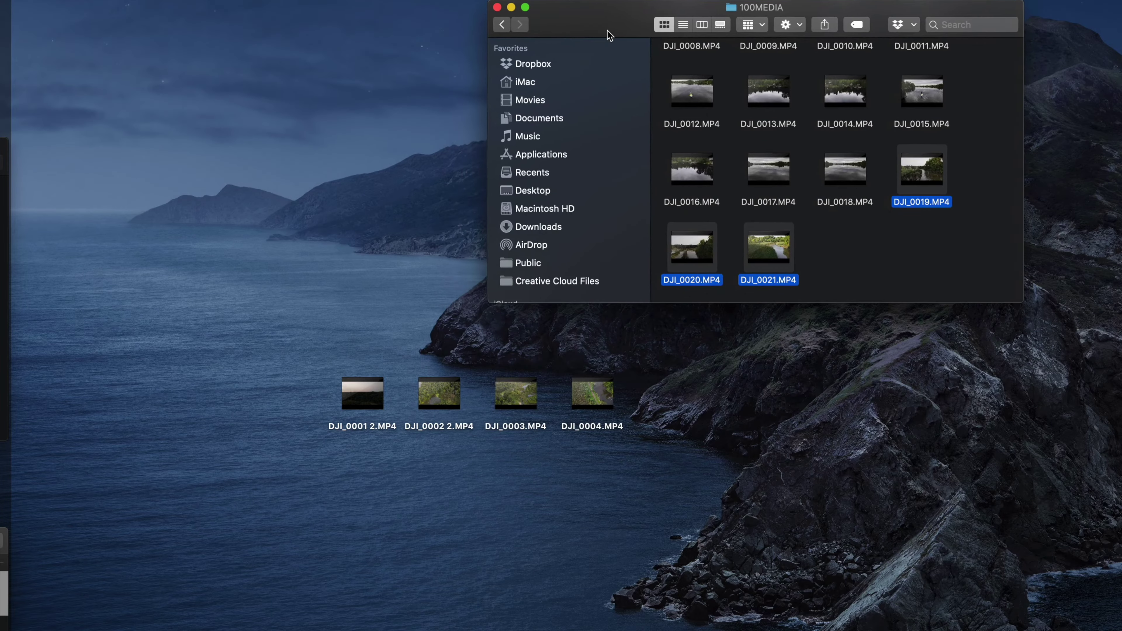
left_click_drag(609, 35, 624, 36)
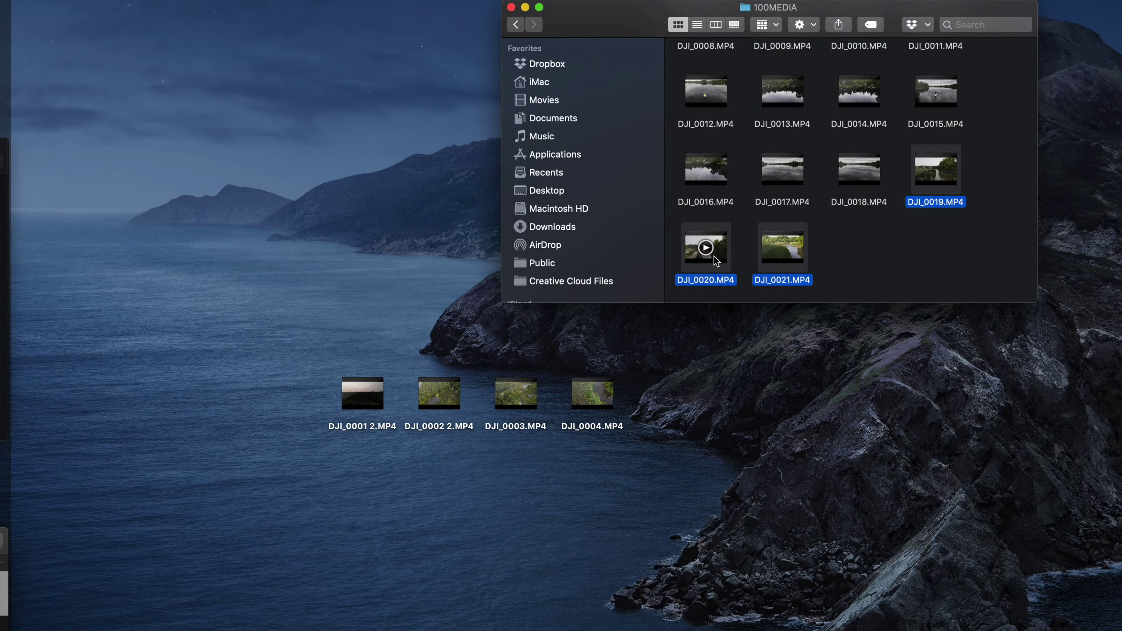
Step: Drop the three selected clips DJI_0019–DJI_0021 onto the desktop
left_click_drag(713, 256, 361, 540)
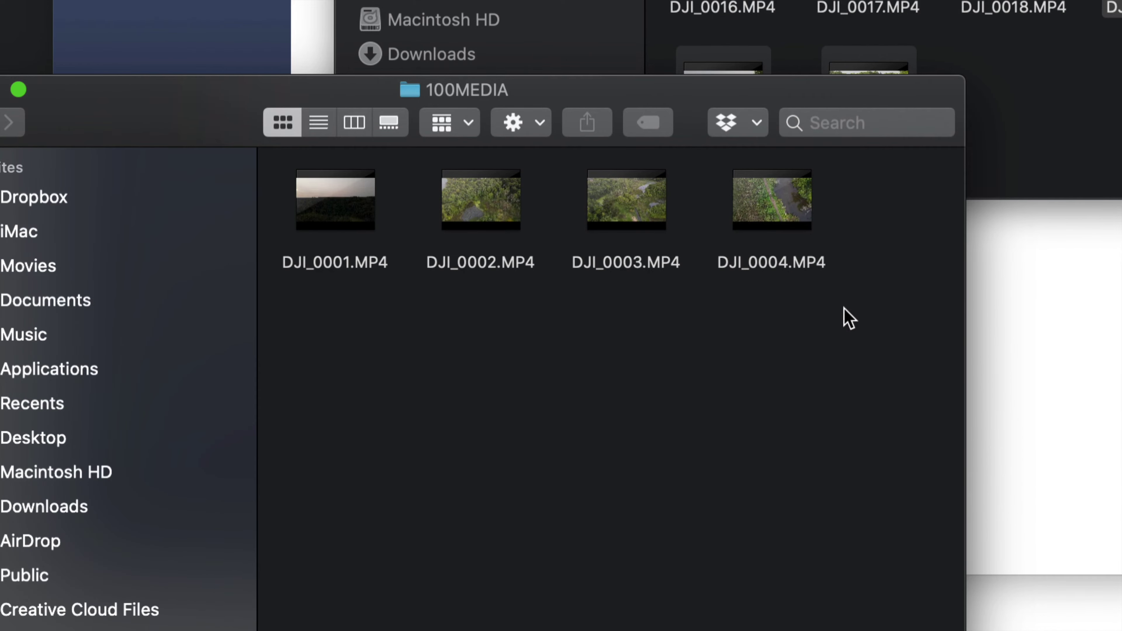
Step: Trash DJI_0001–DJI_0004 from the first card, then select the copied DJI_0020 and DJI_0021 on the desktop
left_click_drag(707, 112, 760, 108)
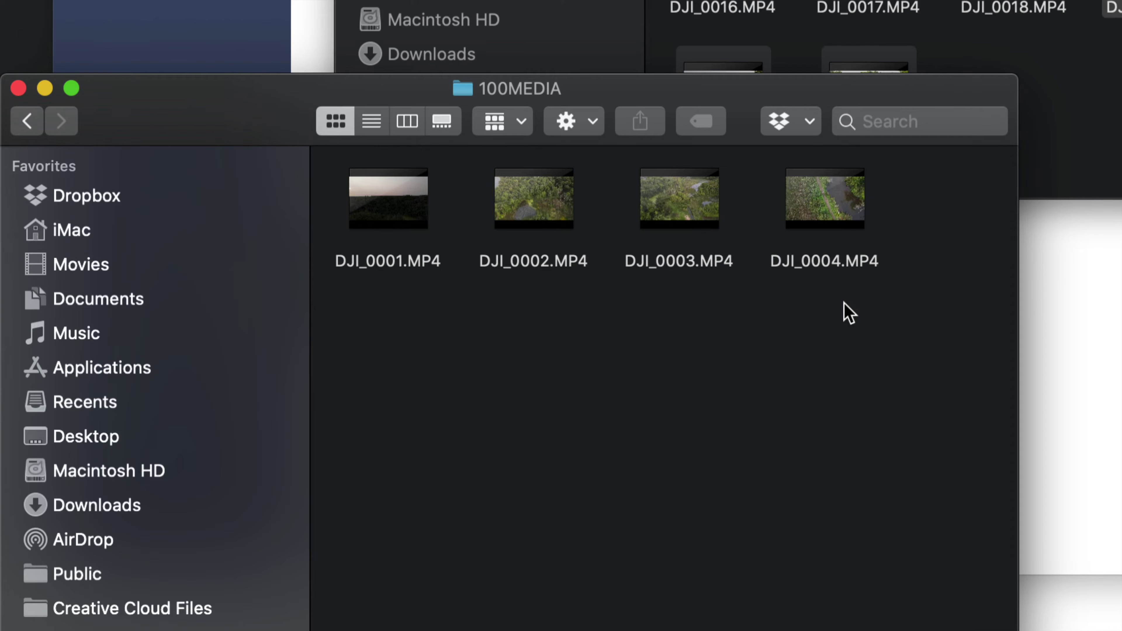
left_click_drag(849, 313, 385, 188)
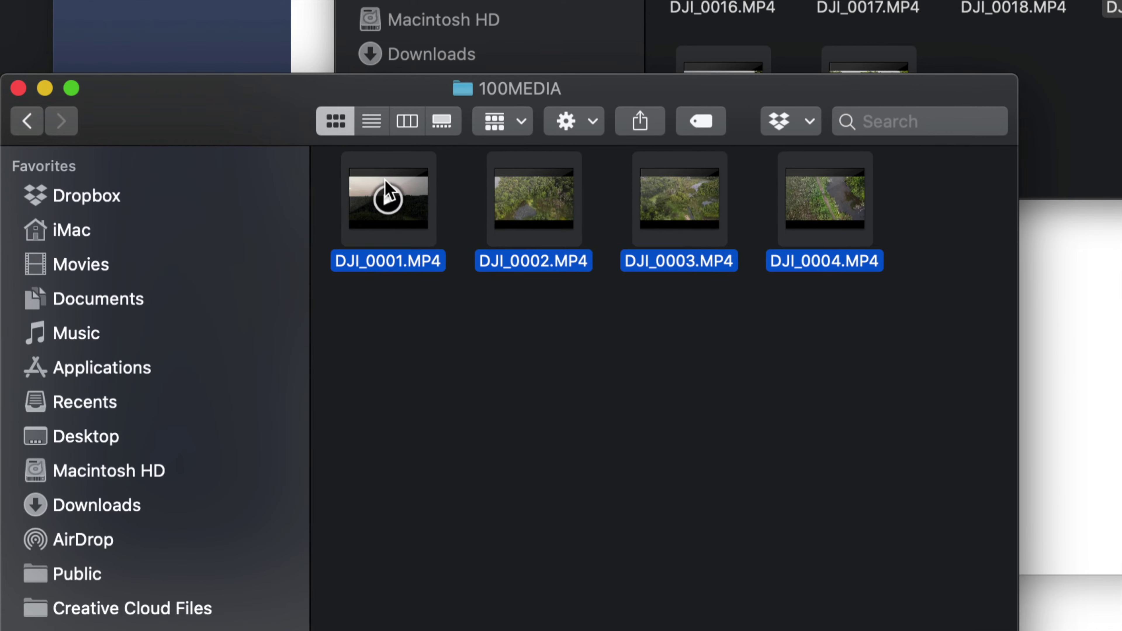
key("super+BackSpace")
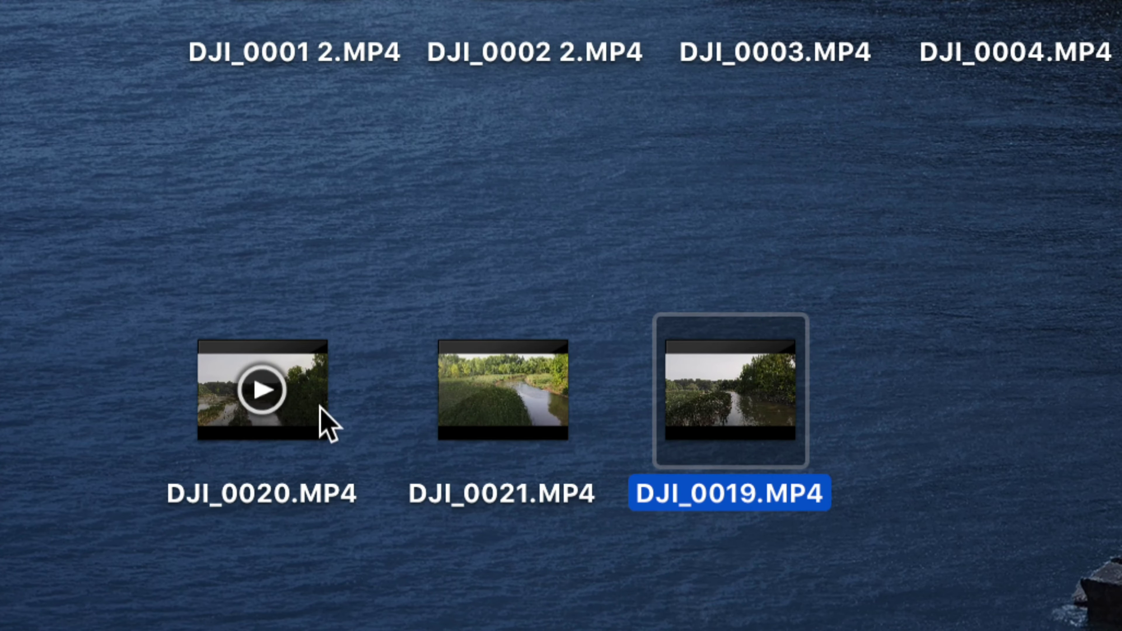
left_click(285, 419)
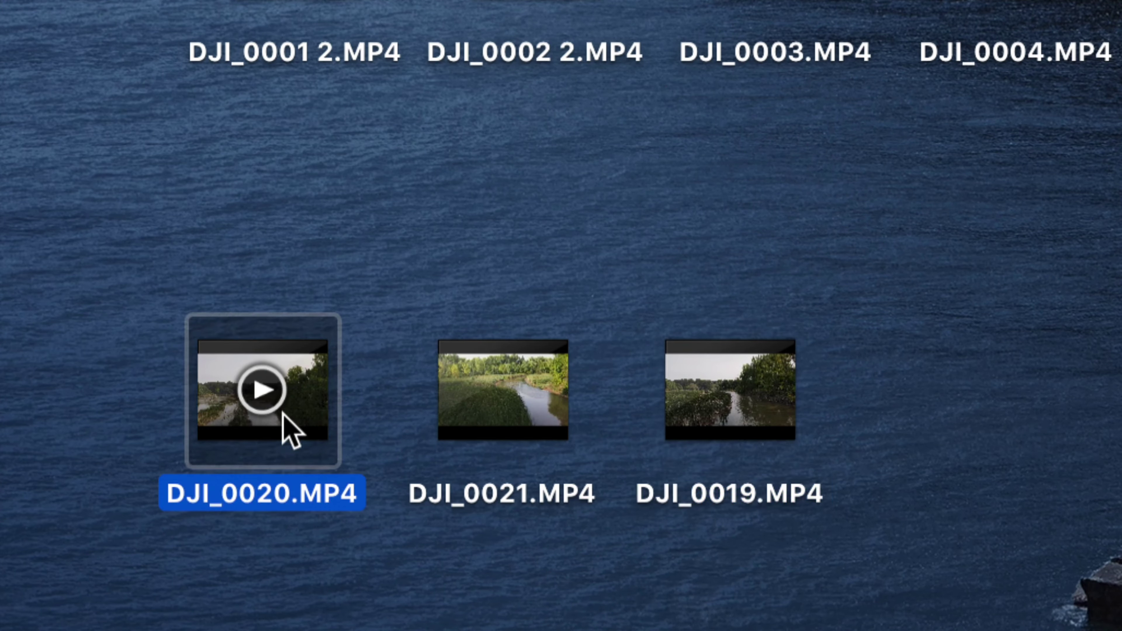
left_click(485, 436)
Step: Move all 14 clips in the second card's 100MEDIA folder to the Trash
left_click(682, 431)
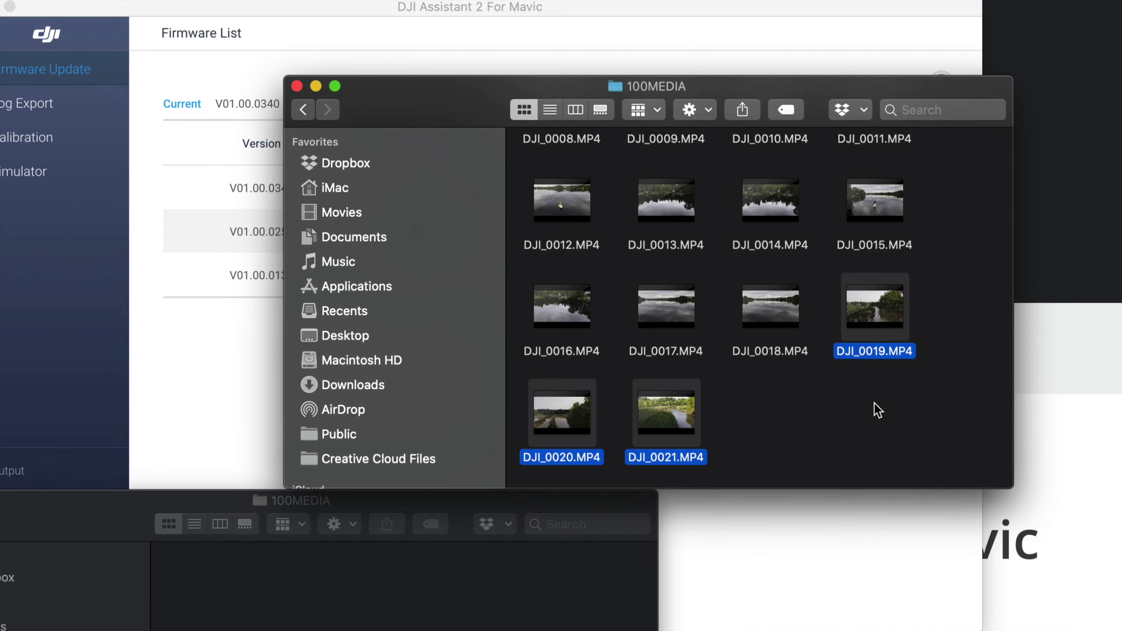
left_click(878, 411)
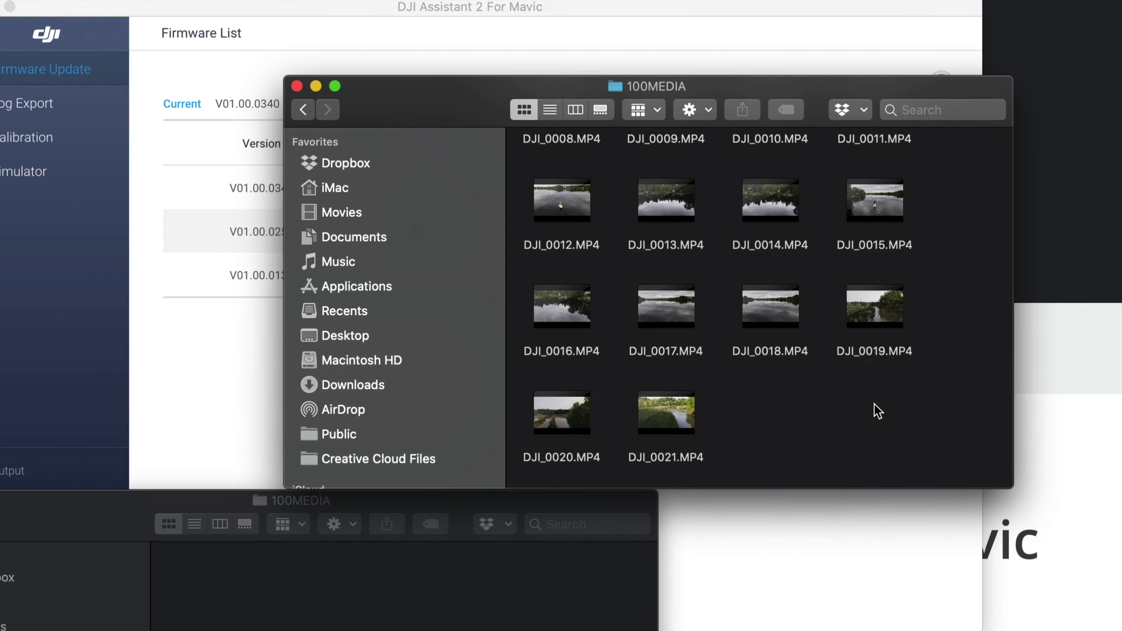
scroll(877, 411, "down", 2)
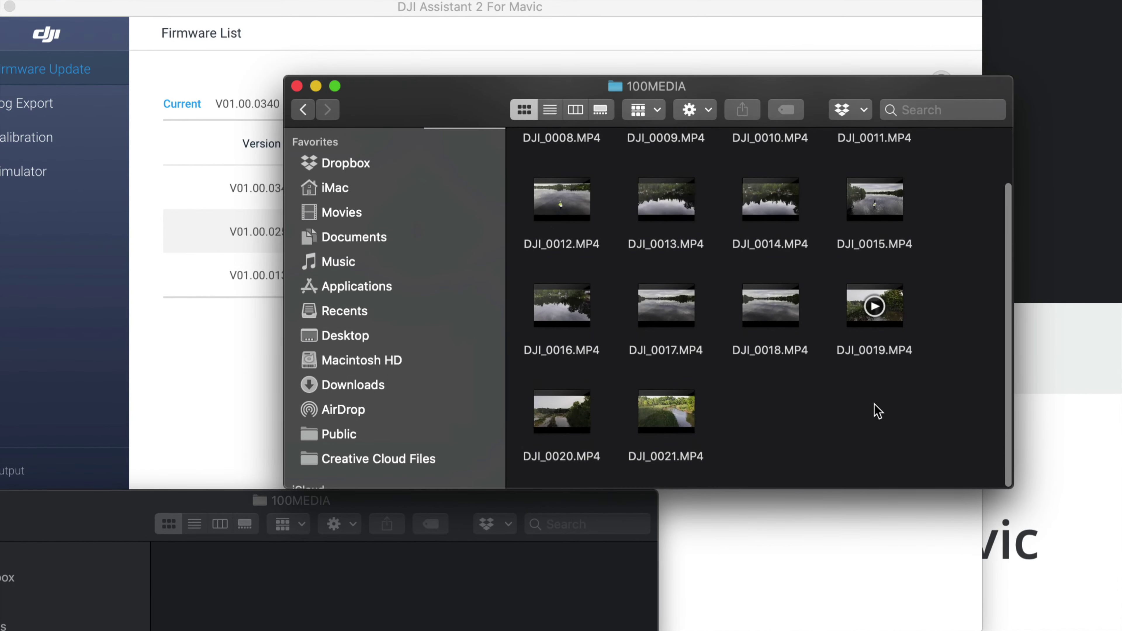
key("super+a")
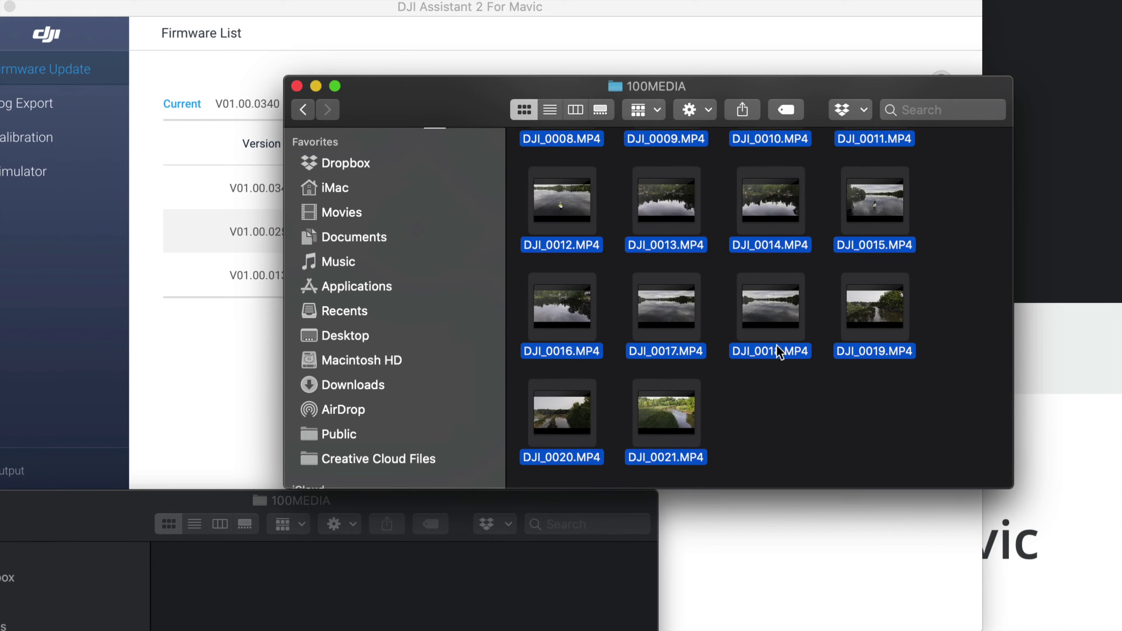
right_click(754, 316)
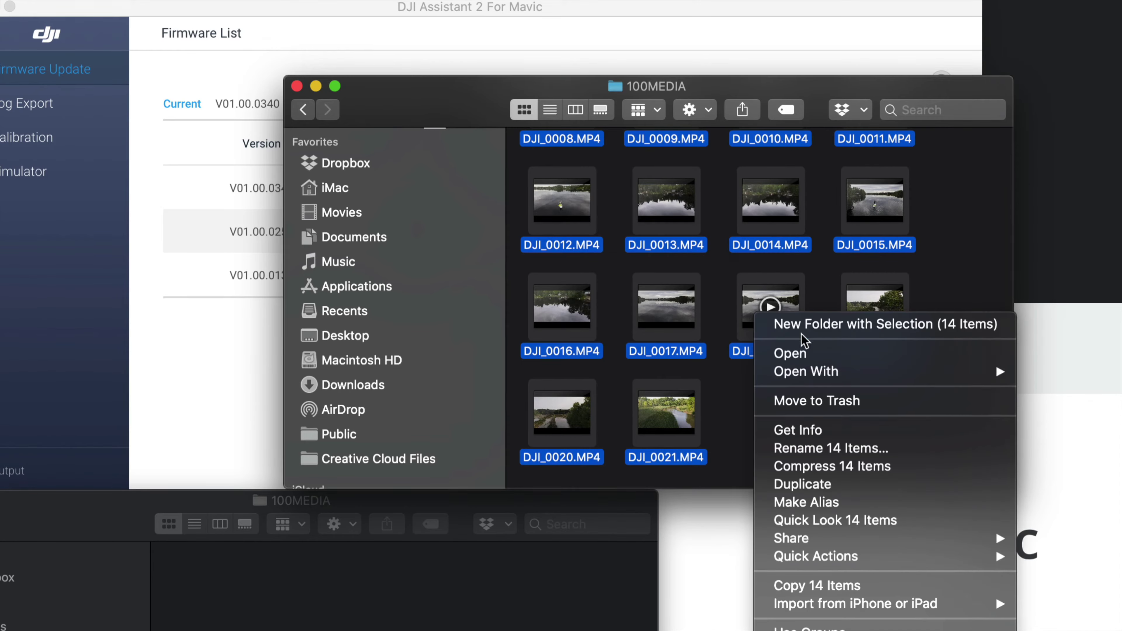
left_click(845, 401)
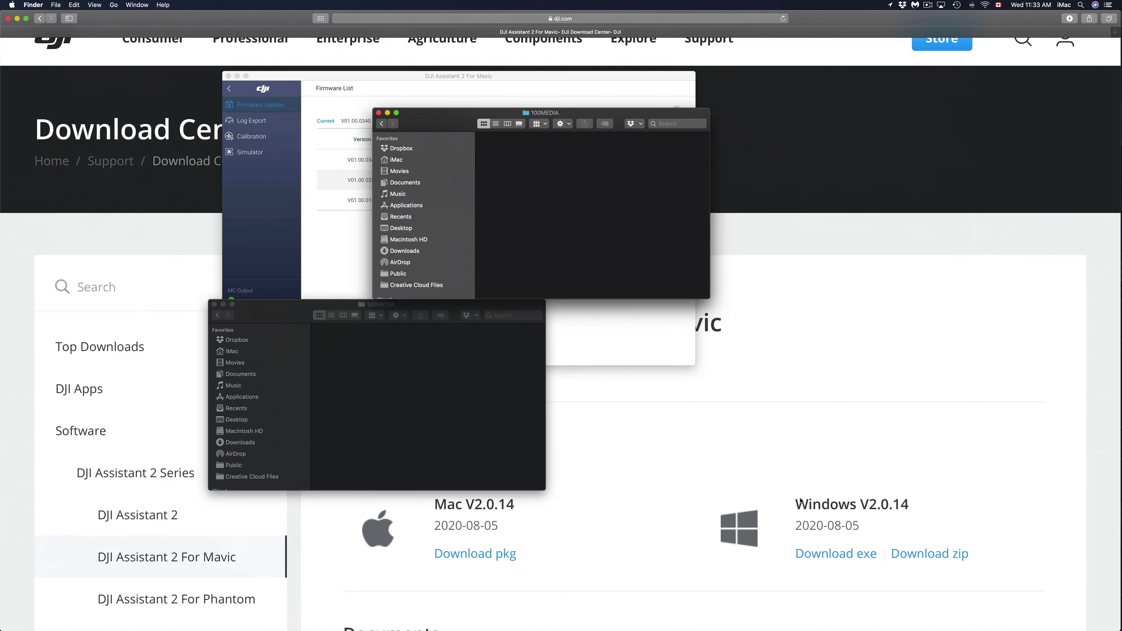
Step: Empty the Trash from the Dock and go back up to the card's DCIM folder
mouse_move(1022, 618)
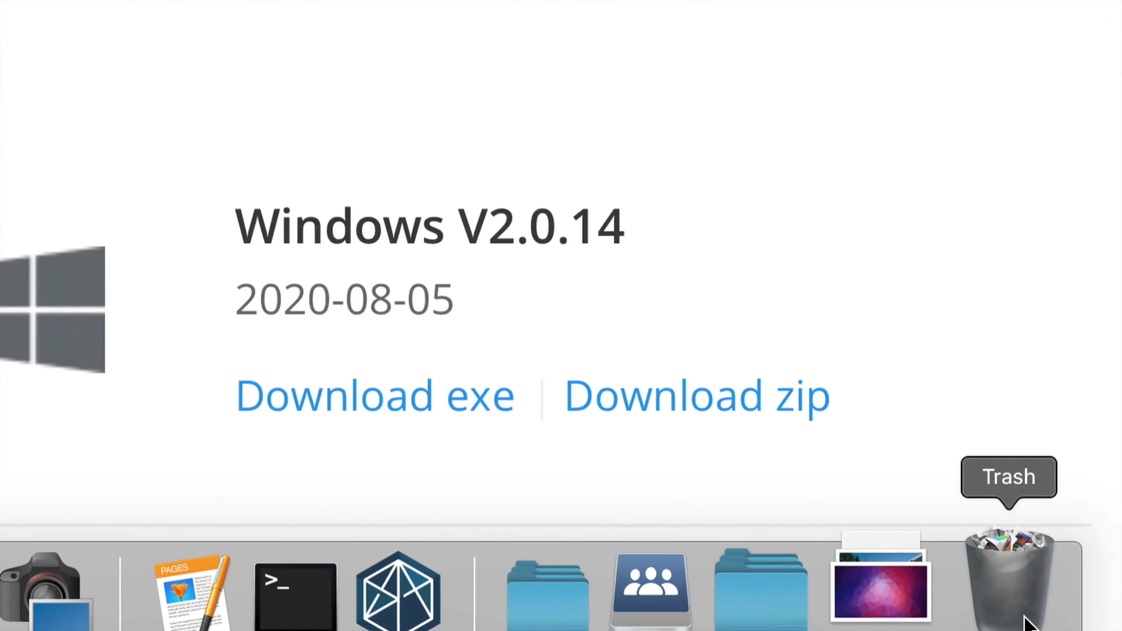
left_click(1024, 617)
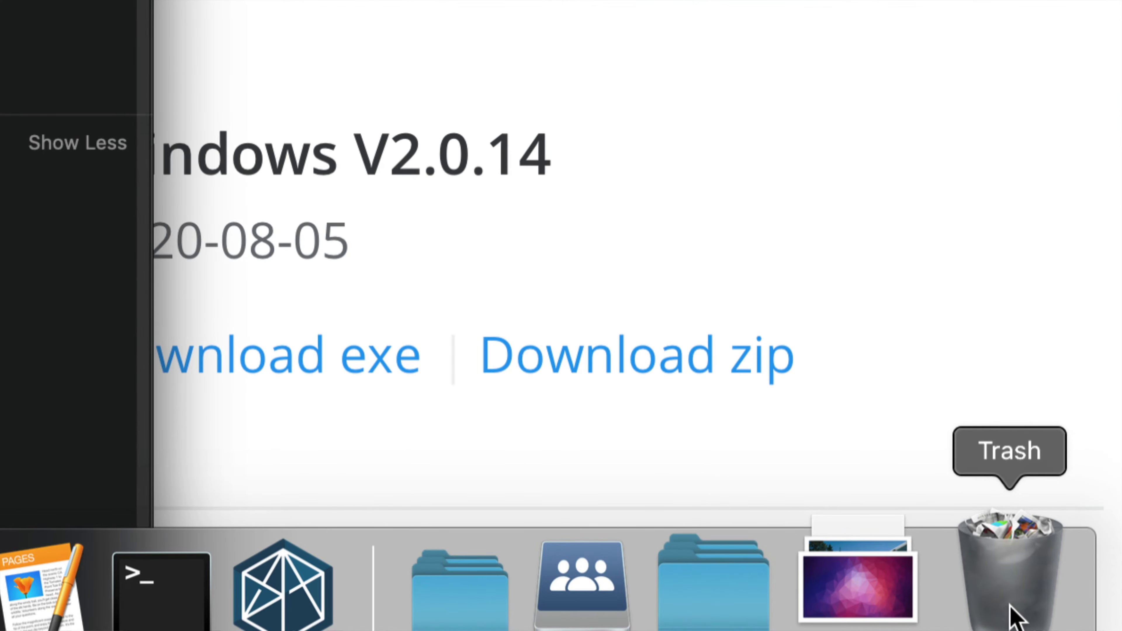
right_click(1011, 606)
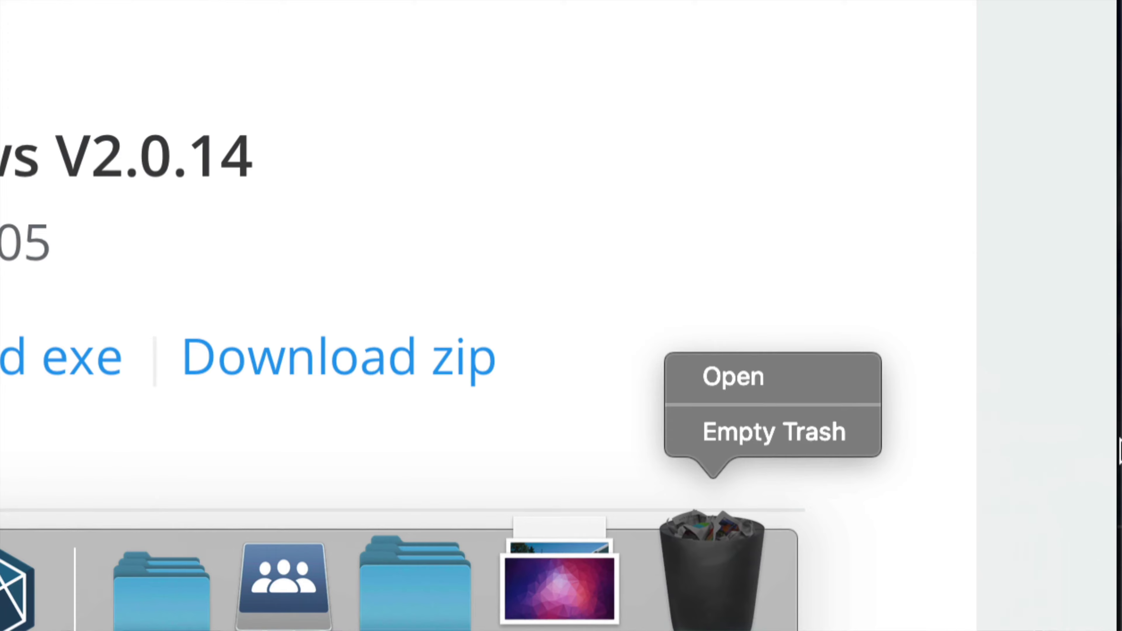
left_click(730, 437)
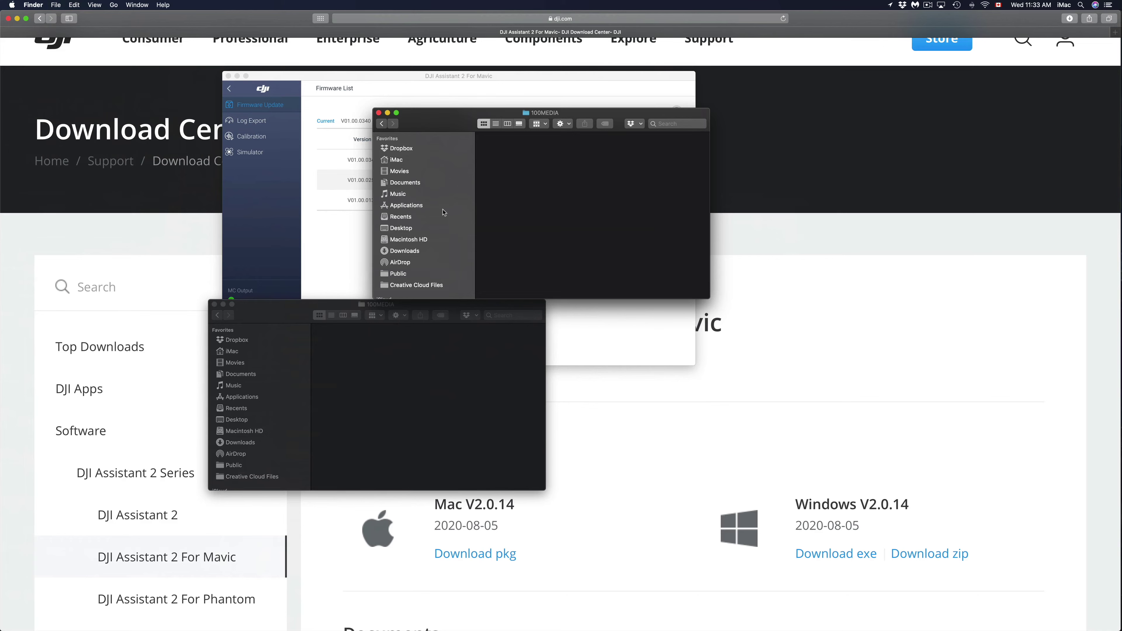
left_click(384, 125)
Step: Close the card's empty 100MEDIA window and its top-level folder window
left_click(383, 125)
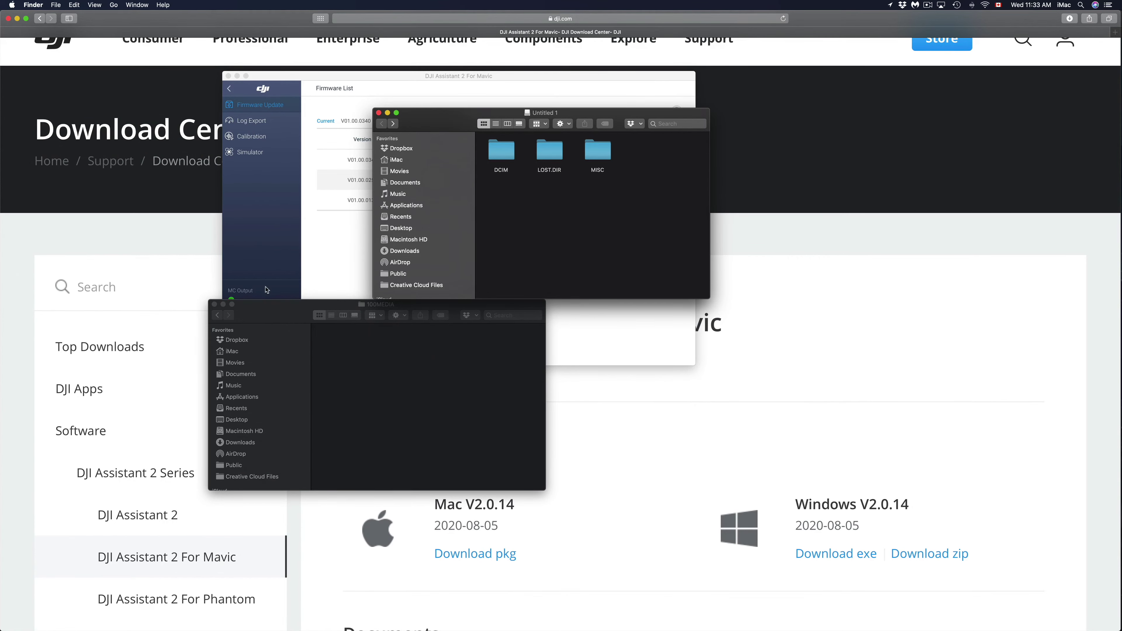
left_click(214, 304)
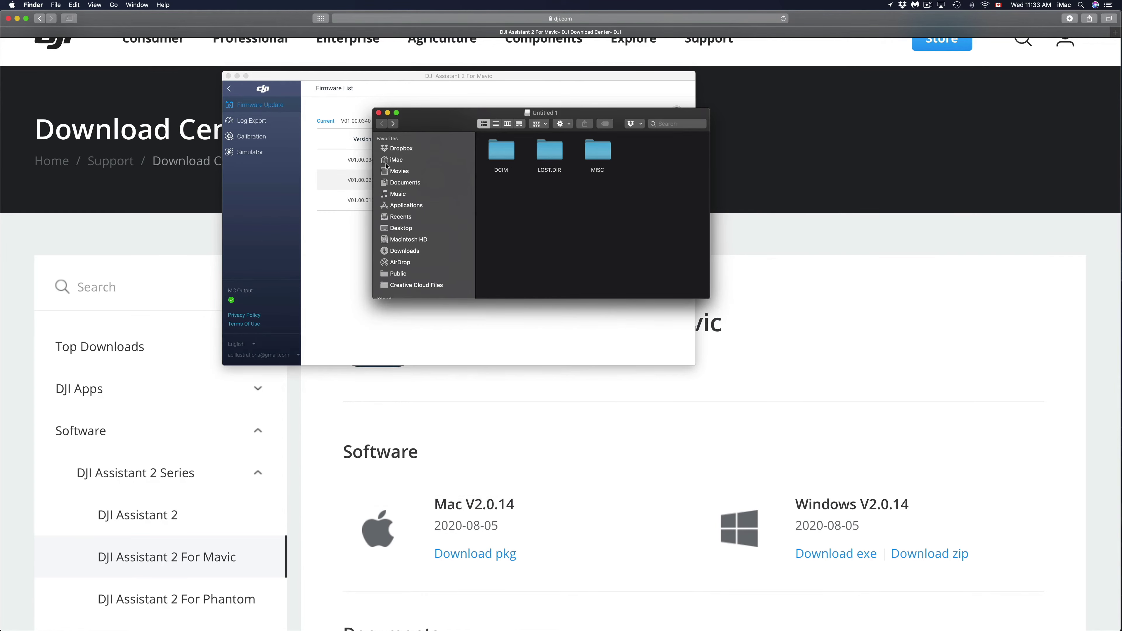
left_click(379, 112)
Step: Reposition DJI Assistant and view its Simulator, Calibration and Log Export pages, then check the desktop clips
left_click_drag(367, 91, 441, 198)
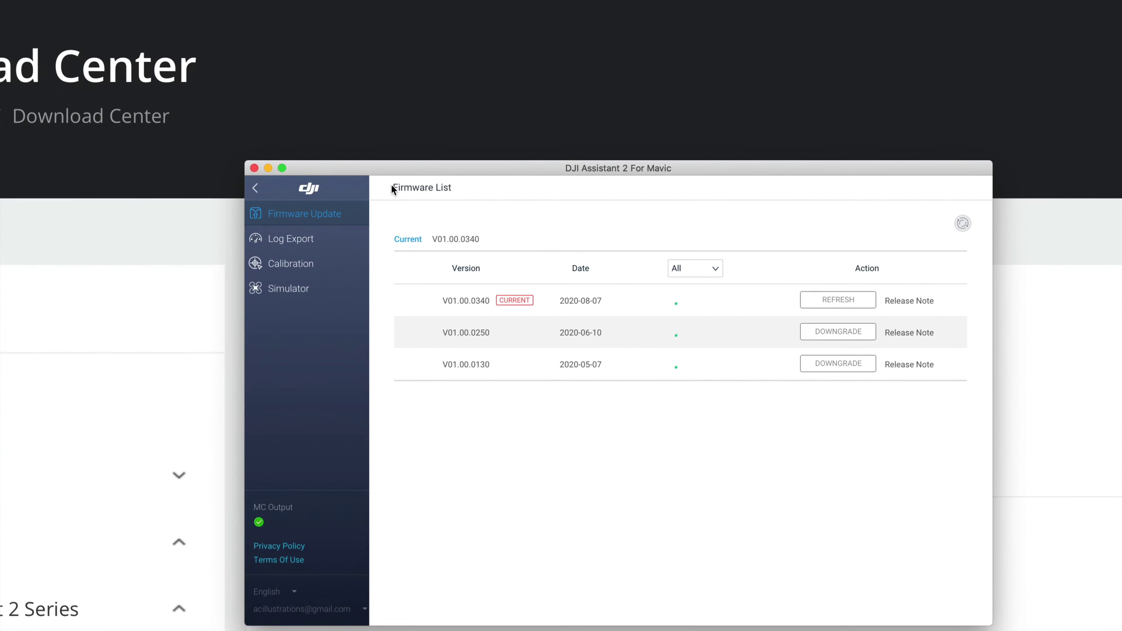
left_click_drag(384, 171, 328, 111)
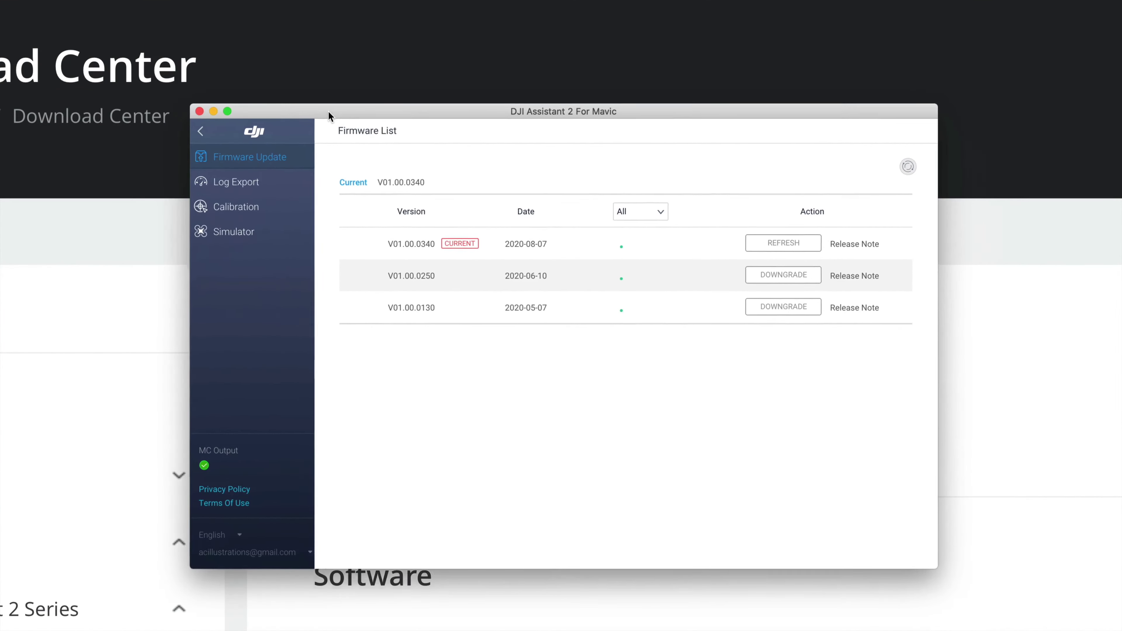
left_click(239, 238)
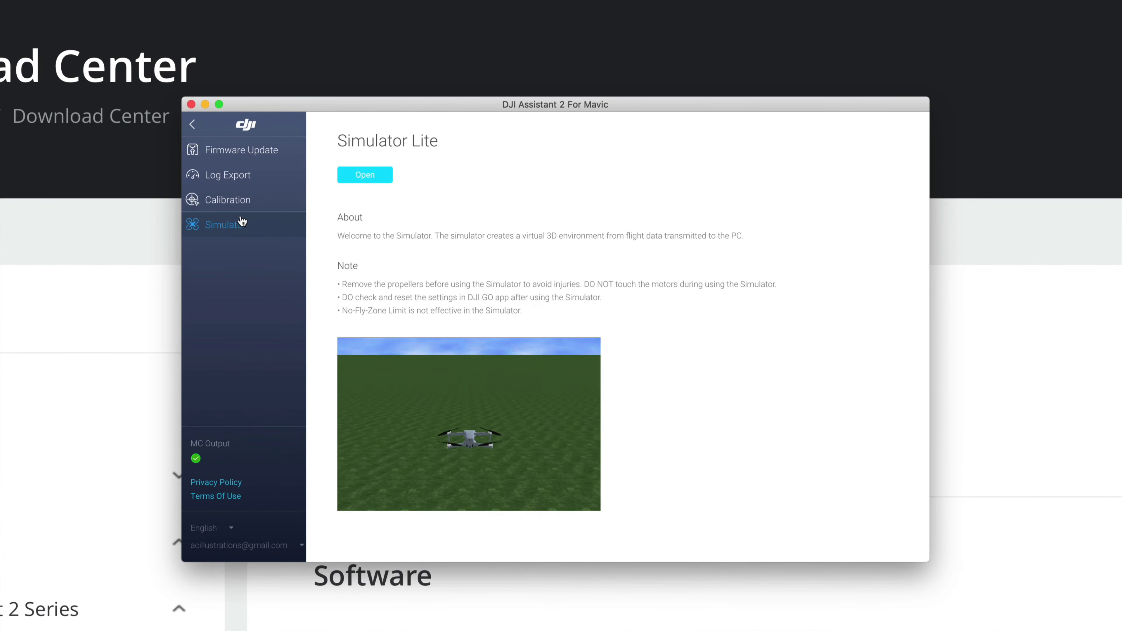
left_click(241, 201)
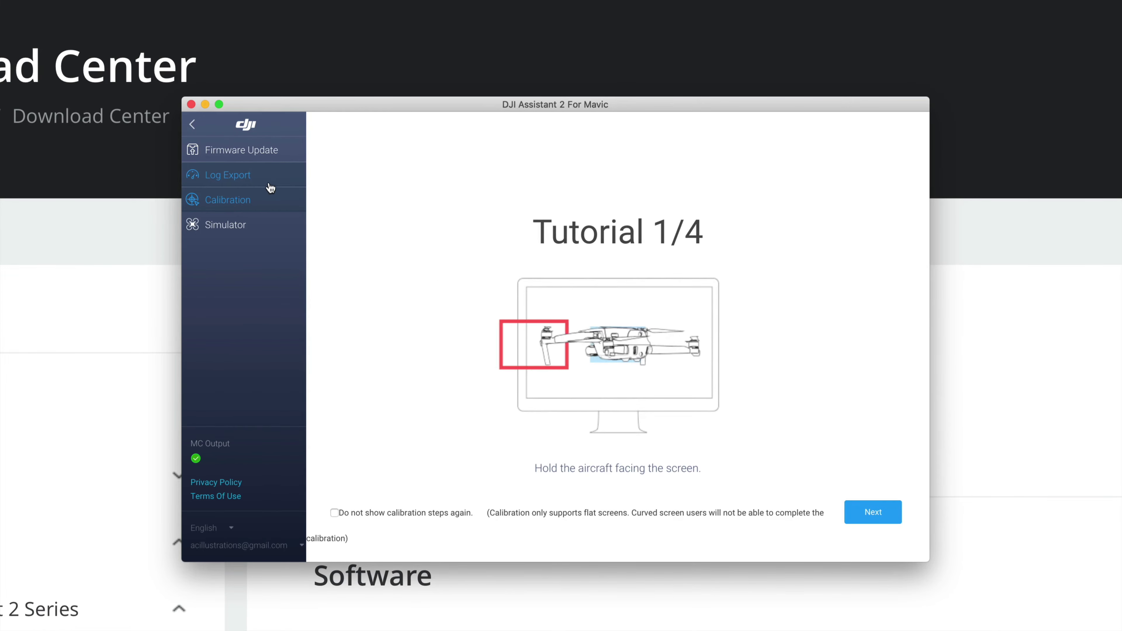
left_click(258, 176)
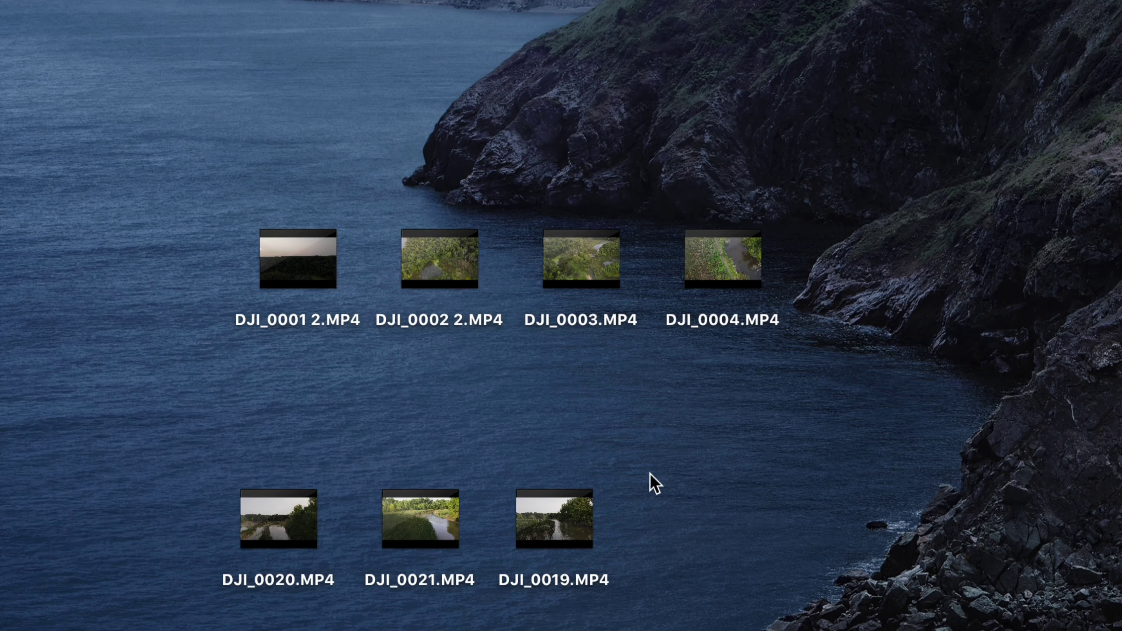
left_click_drag(650, 474, 333, 396)
left_click(864, 390)
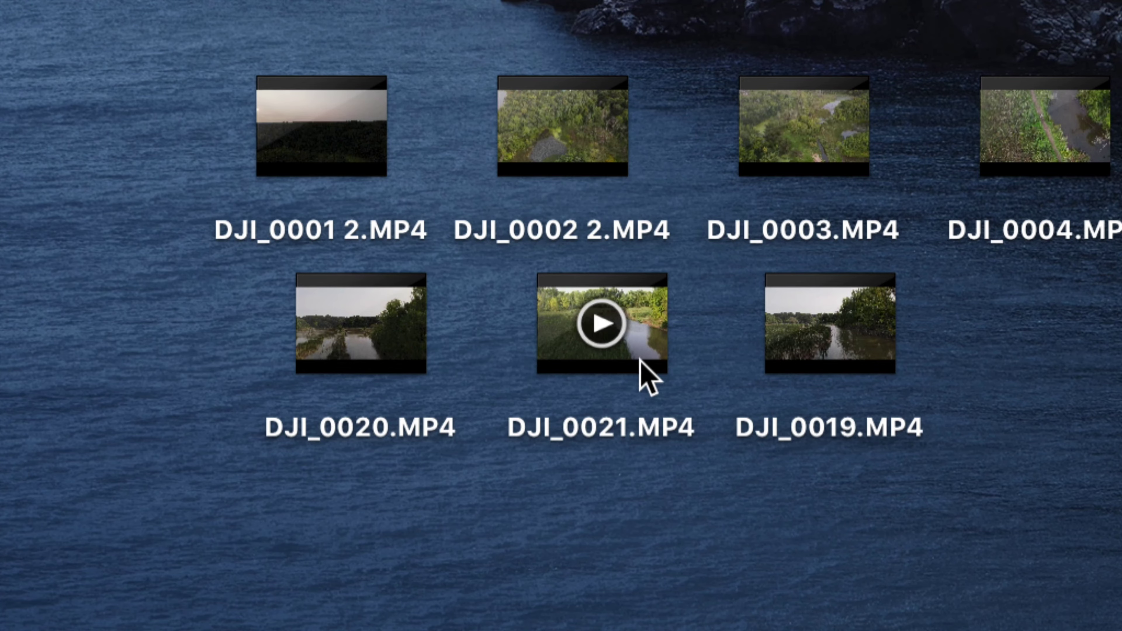
Step: Confirm via Get Info that DJI_0021.MP4 is 3840×2160, then play it in Quick Look
right_click(639, 361)
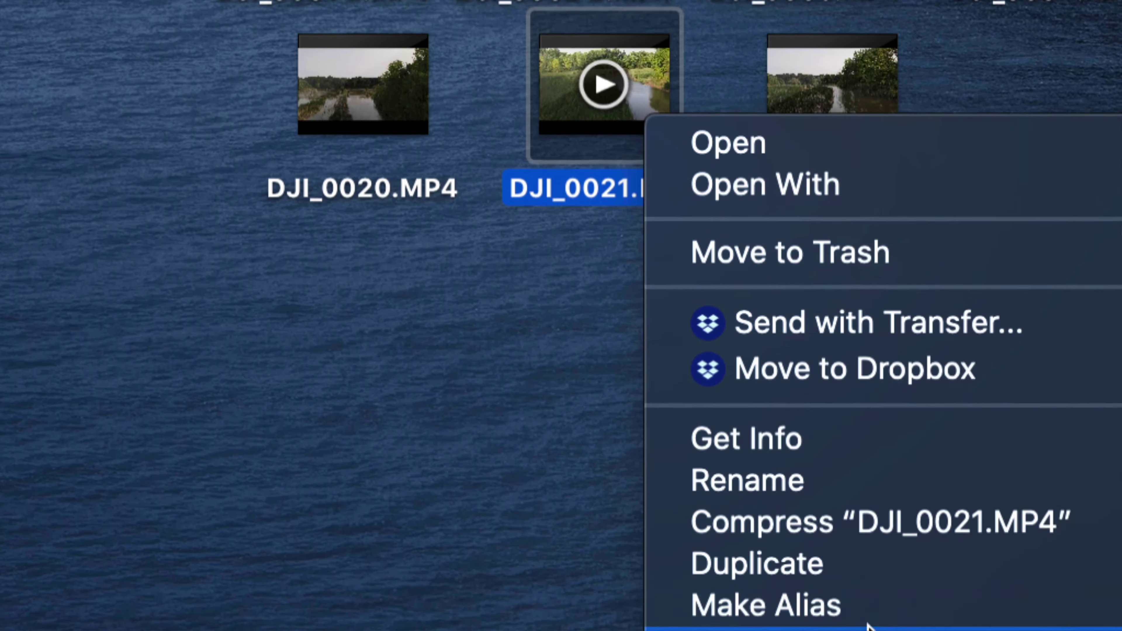
left_click(808, 458)
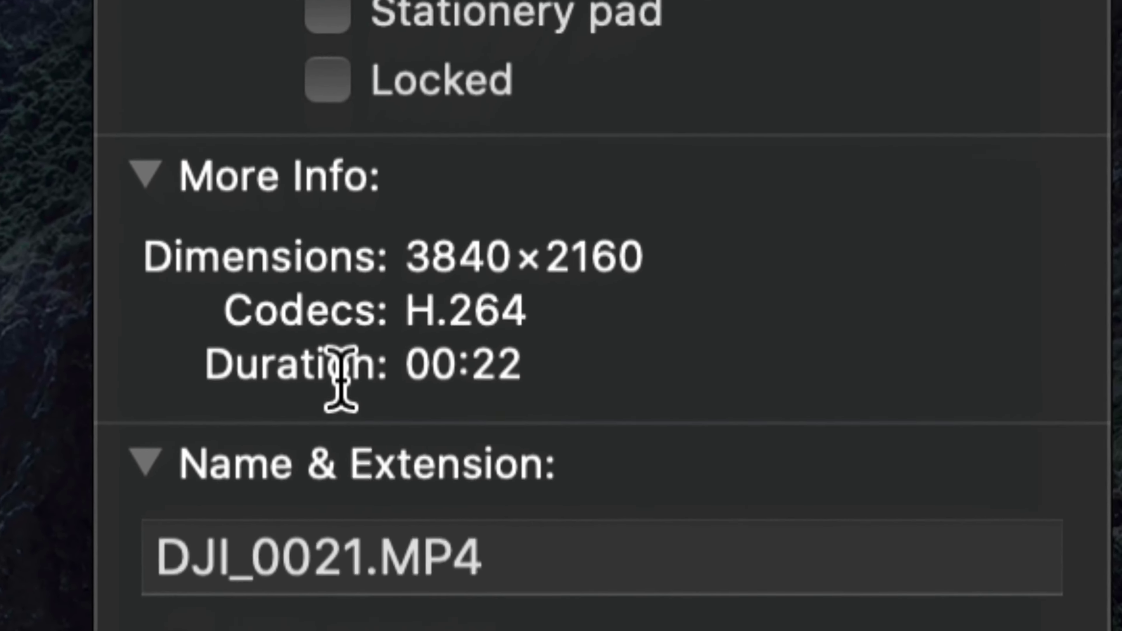
left_click_drag(414, 217, 677, 225)
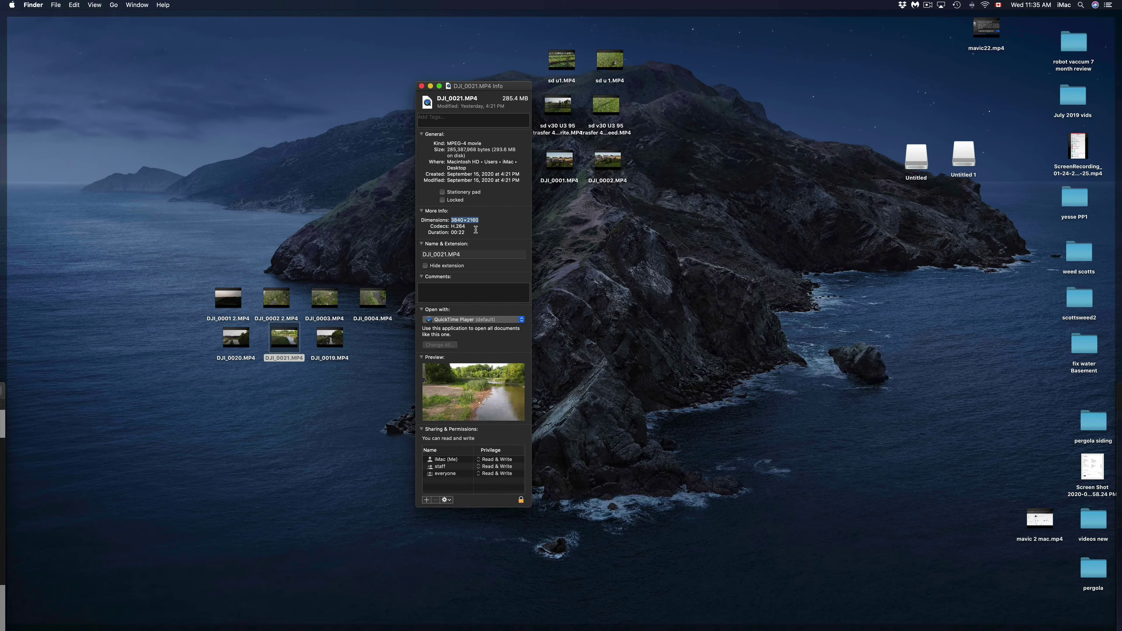
key("cmd+w")
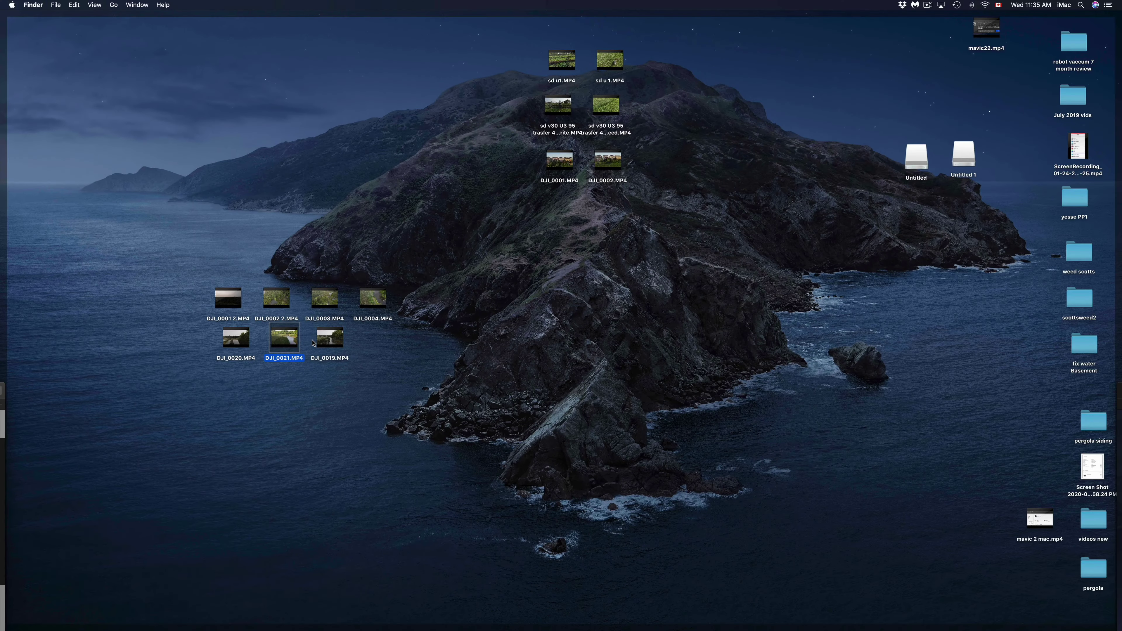
mouse_move(295, 344)
key("space")
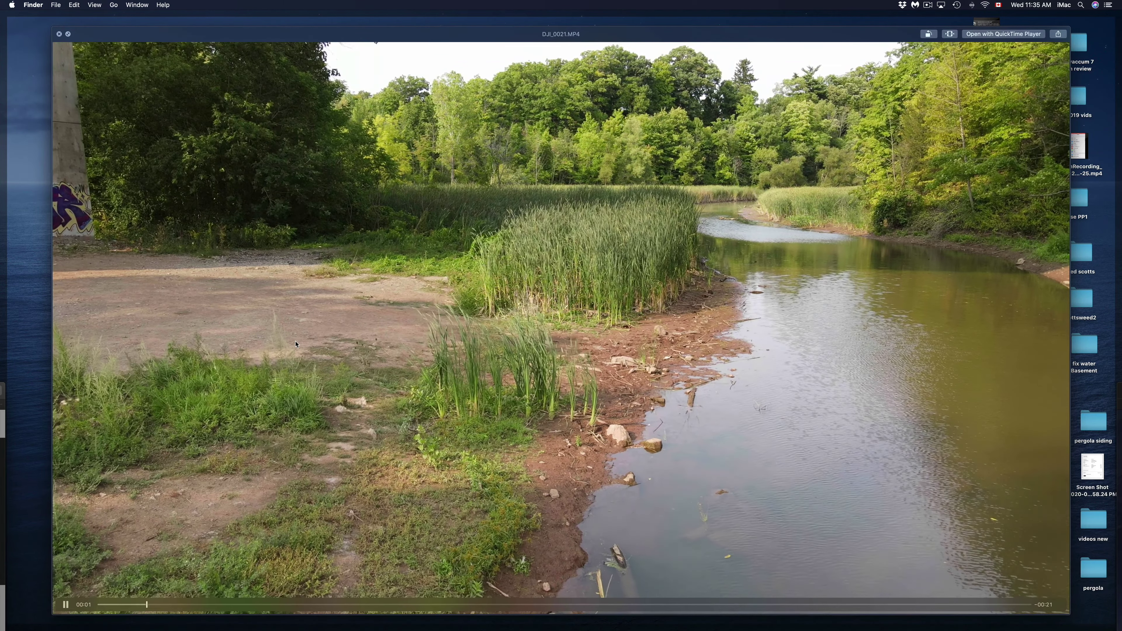